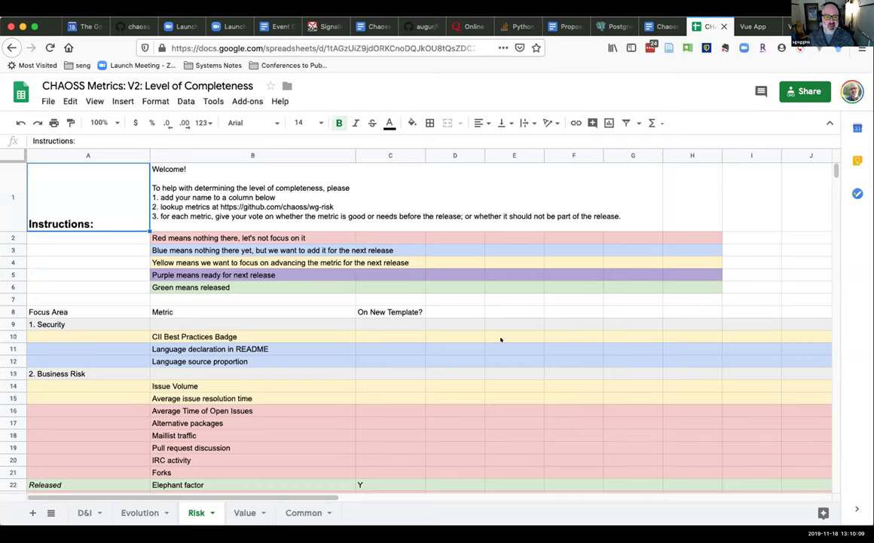
Review the CII Best Practices Badge, Issue Volume and Average issue resolution time risk metrics
{"action": "scroll", "coordinate": [500, 340], "scroll_direction": "down", "scroll_amount": 2}
{"action": "scroll", "coordinate": [501, 339], "scroll_direction": "up", "scroll_amount": 2}
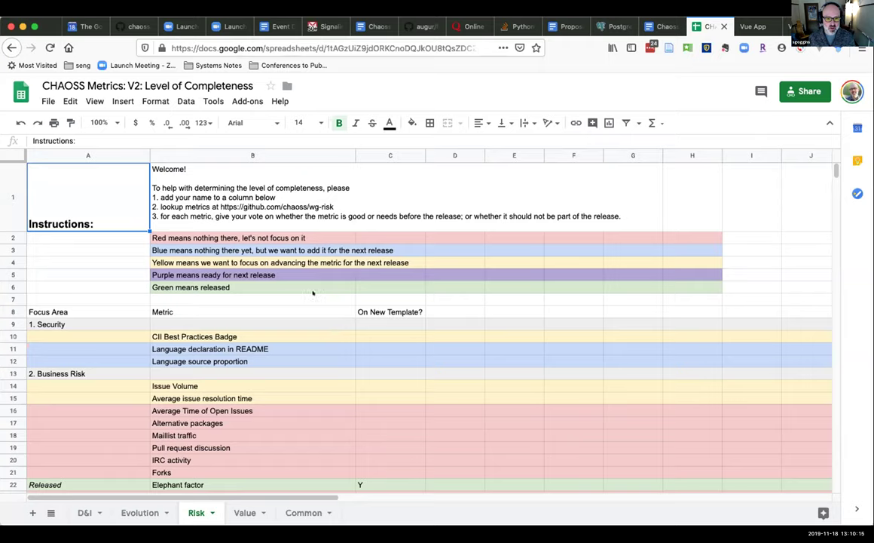
{"action": "left_click", "coordinate": [305, 332]}
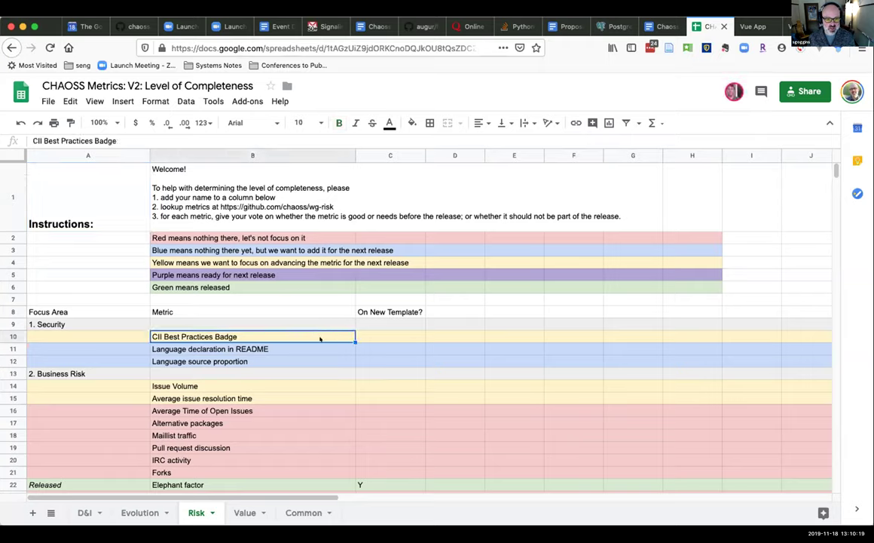
{"action": "scroll", "coordinate": [330, 332], "scroll_direction": "down", "scroll_amount": 3}
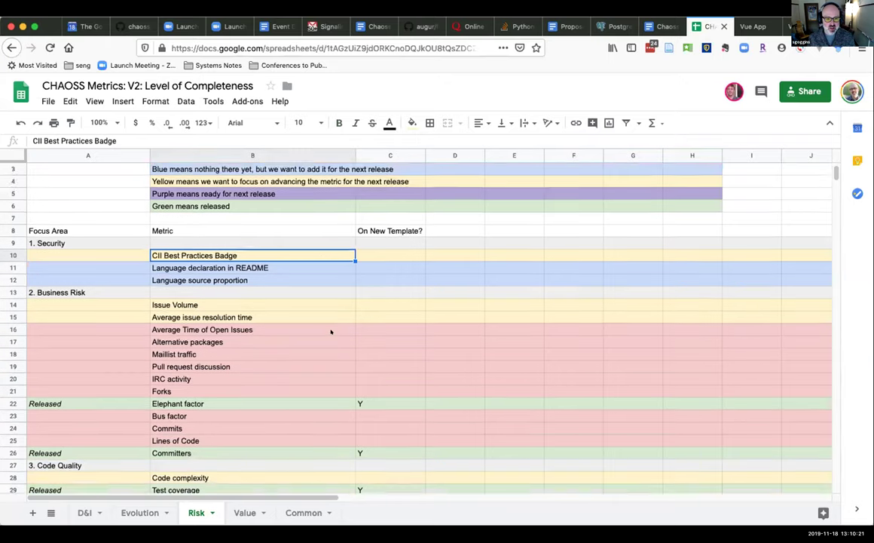
{"action": "left_click", "coordinate": [292, 289]}
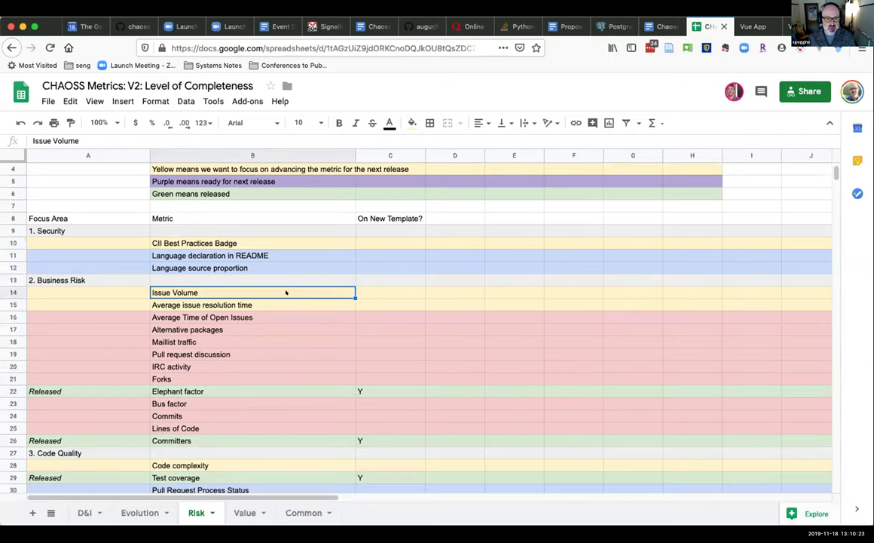
{"action": "left_click", "coordinate": [277, 301]}
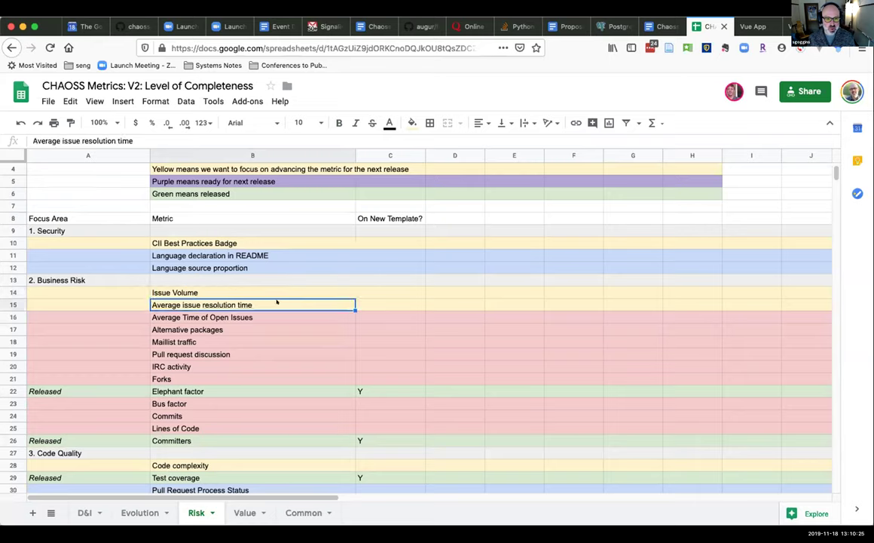
{"action": "left_click", "coordinate": [276, 293]}
{"action": "left_click", "coordinate": [282, 301]}
{"action": "left_click", "coordinate": [284, 293]}
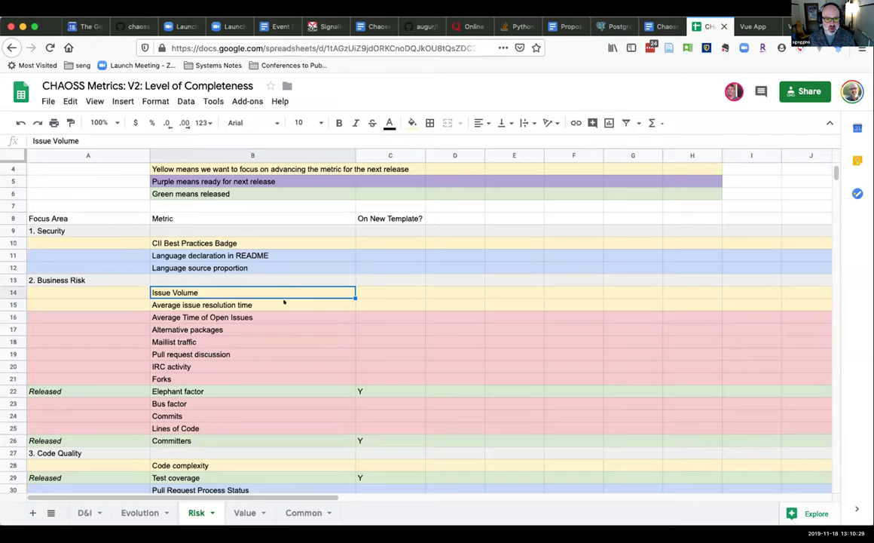
{"action": "scroll", "coordinate": [285, 302], "scroll_direction": "down", "scroll_amount": 1}
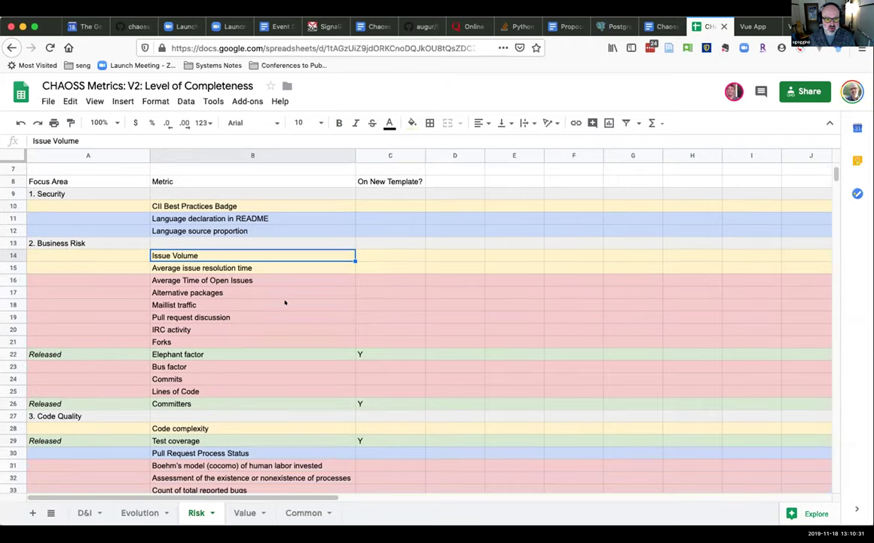
{"action": "scroll", "coordinate": [265, 408], "scroll_direction": "down", "scroll_amount": 1}
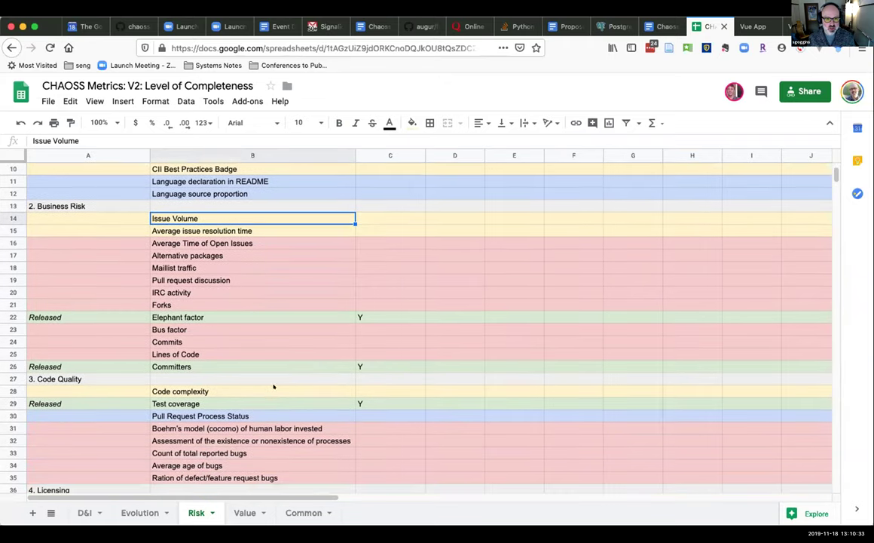
{"action": "scroll", "coordinate": [274, 386], "scroll_direction": "up", "scroll_amount": 3}
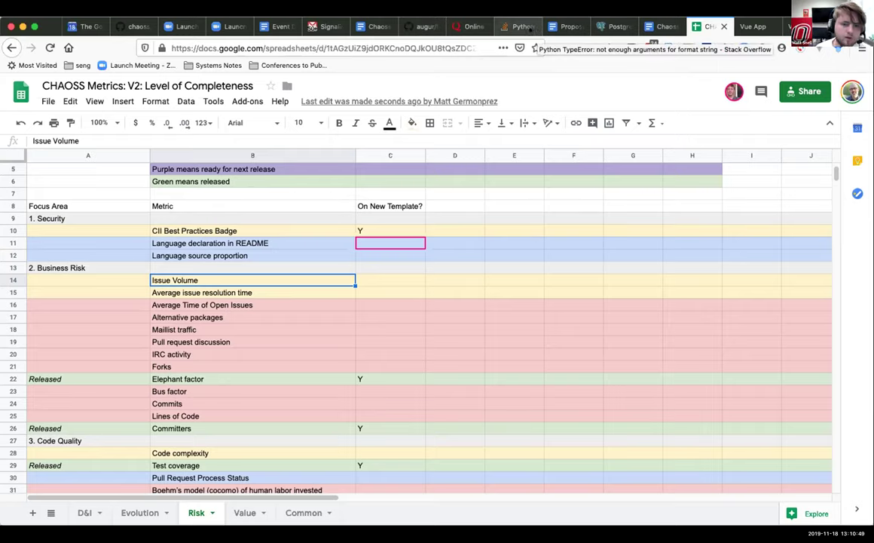
Cycle through the augur, Proposal SCALE 18x and spreadsheet tabs, landing on the chaoss/wg-risk repository
{"action": "left_click", "coordinate": [419, 26]}
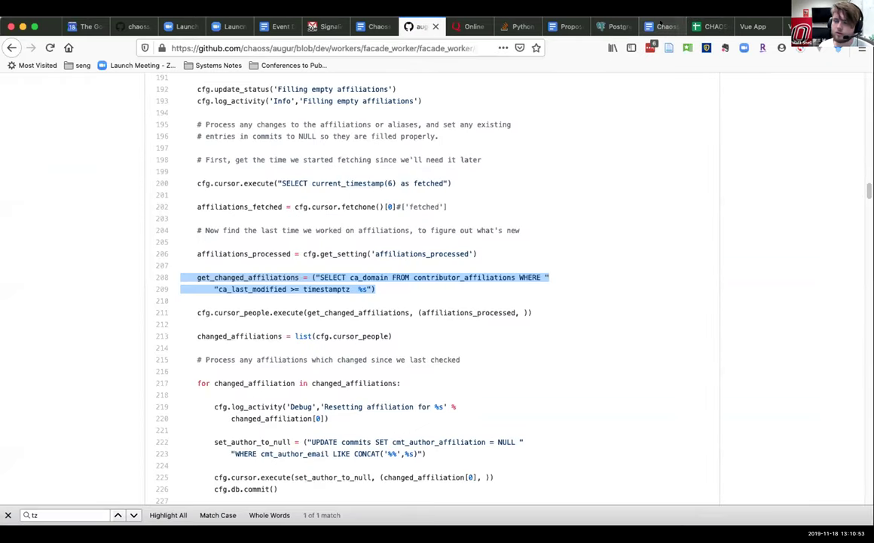
{"action": "left_click", "coordinate": [570, 26]}
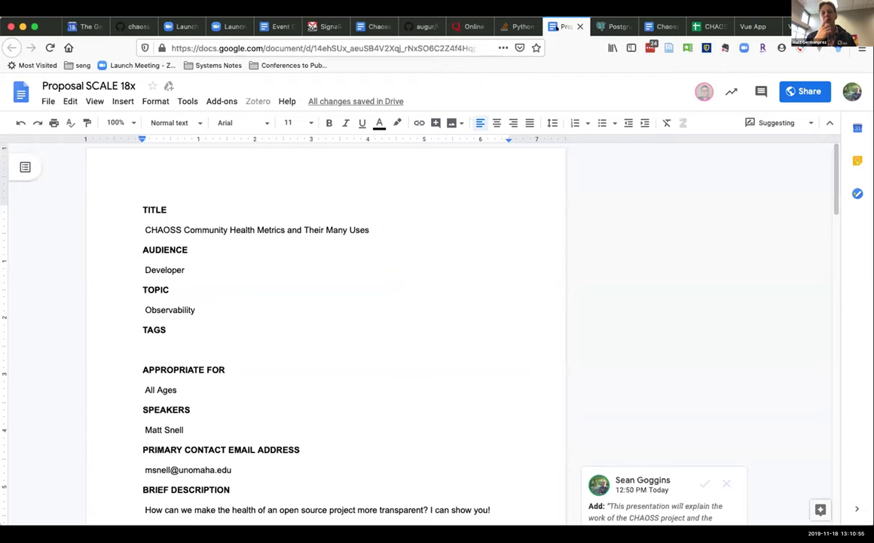
{"action": "key", "text": "ctrl+Tab"}
{"action": "key", "text": "ctrl+Tab"}
{"action": "key", "text": "ctrl+Tab"}
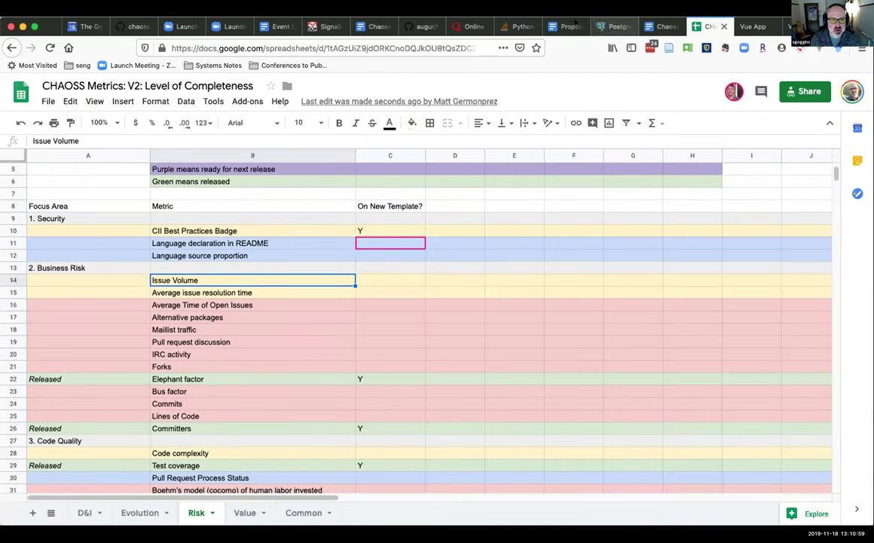
{"action": "left_click", "coordinate": [133, 27]}
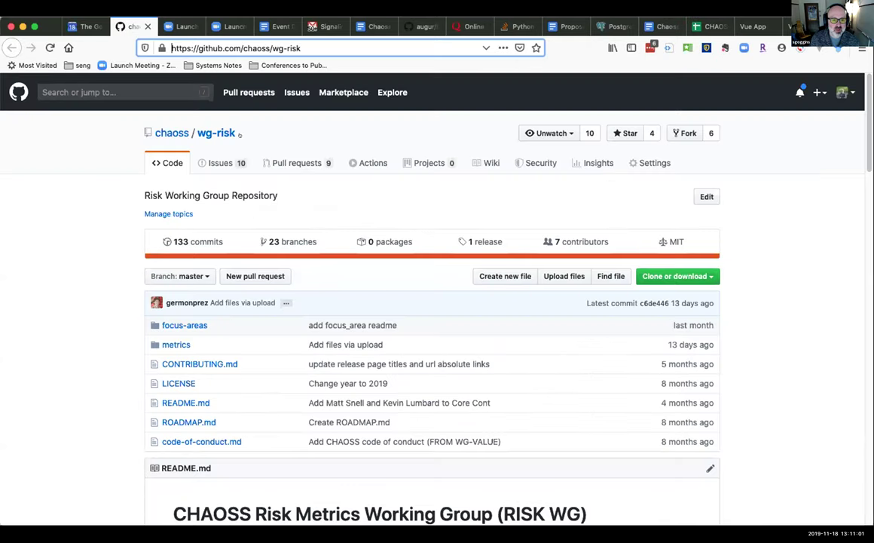
Open pull request #44 'Add GDoc information to CII Metric' from the pull request list and select its address
{"action": "left_click", "coordinate": [297, 157]}
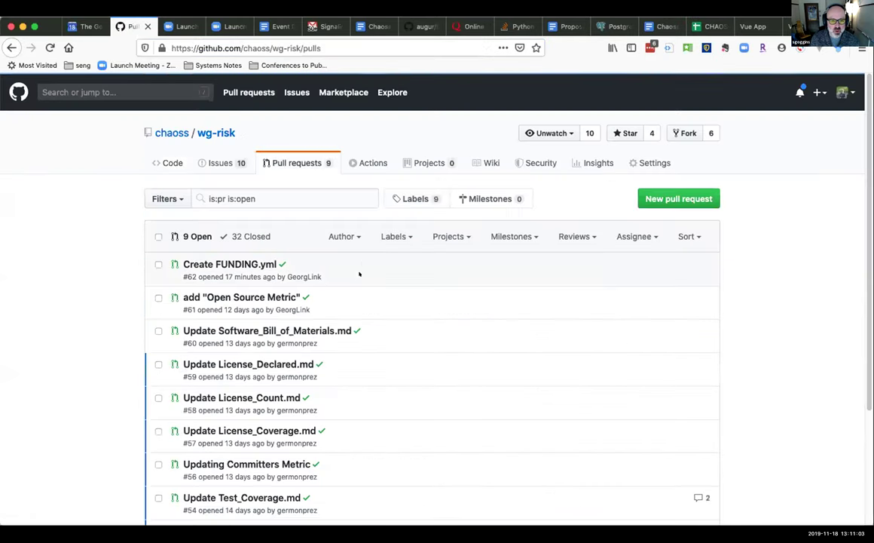
{"action": "scroll", "coordinate": [342, 267], "scroll_direction": "down", "scroll_amount": 3}
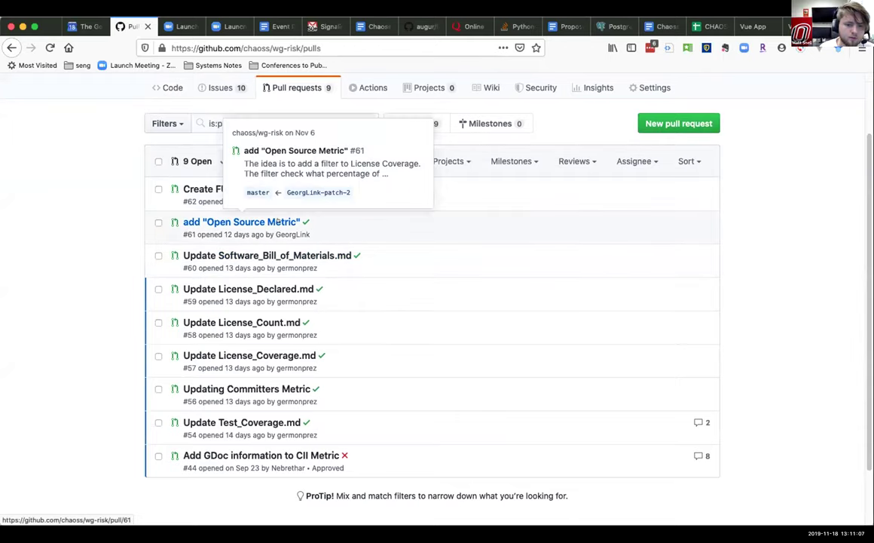
{"action": "mouse_move", "coordinate": [304, 266]}
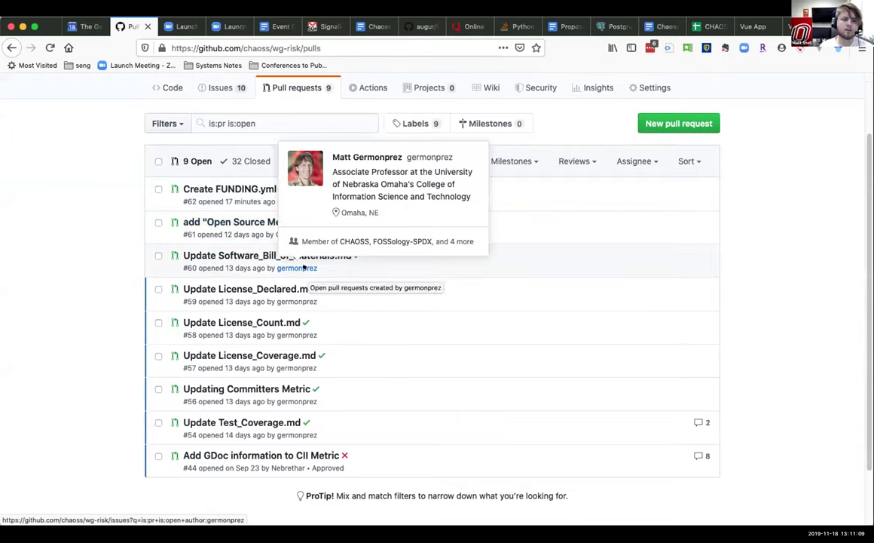
{"action": "left_click", "coordinate": [299, 455]}
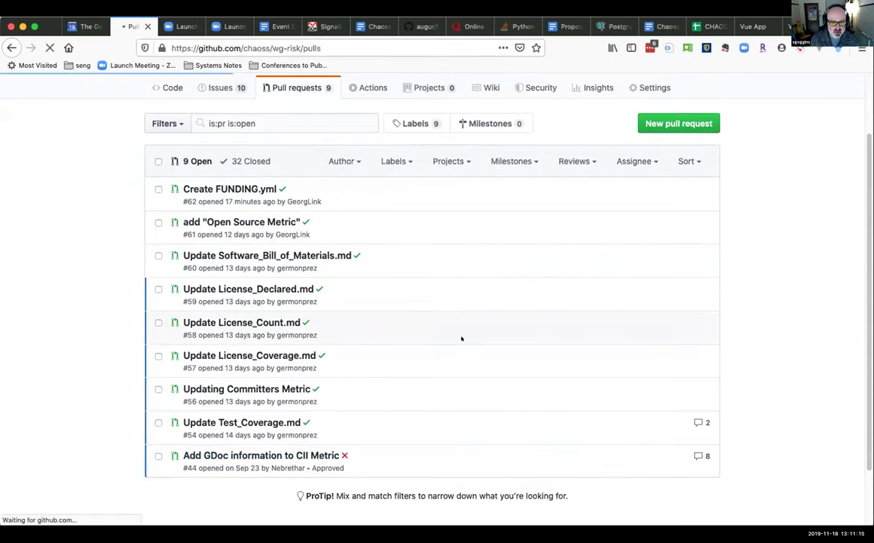
{"action": "left_click", "coordinate": [332, 47]}
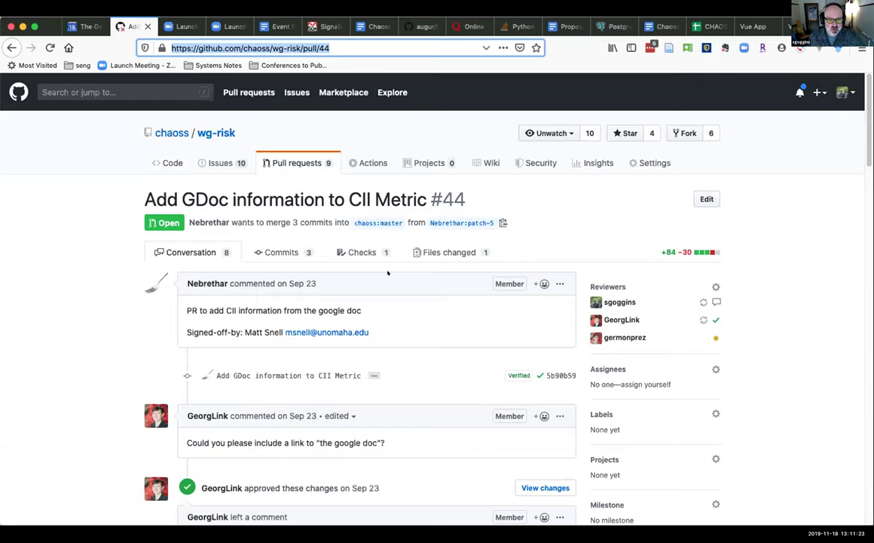
Scroll through PR #44's conversation and view the new changes since the last visit
{"action": "scroll", "coordinate": [388, 273], "scroll_direction": "down", "scroll_amount": 5}
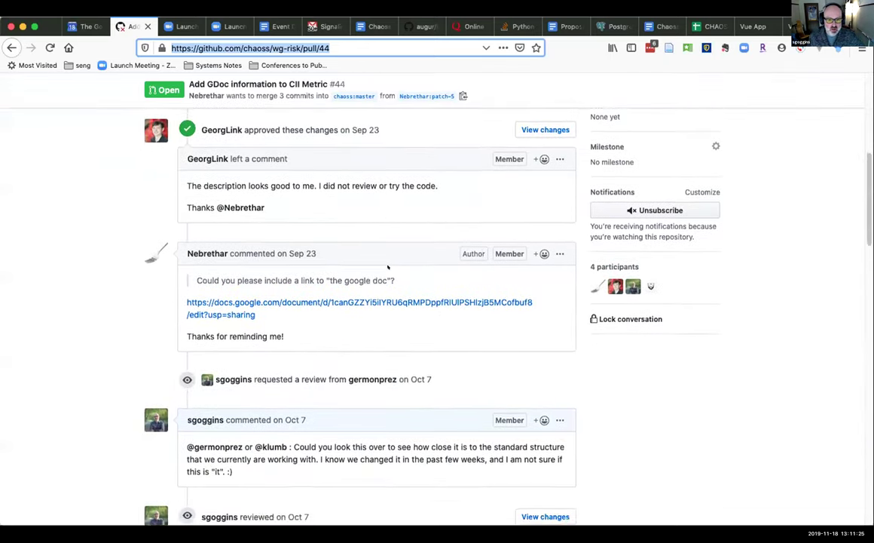
{"action": "scroll", "coordinate": [388, 267], "scroll_direction": "down", "scroll_amount": 3}
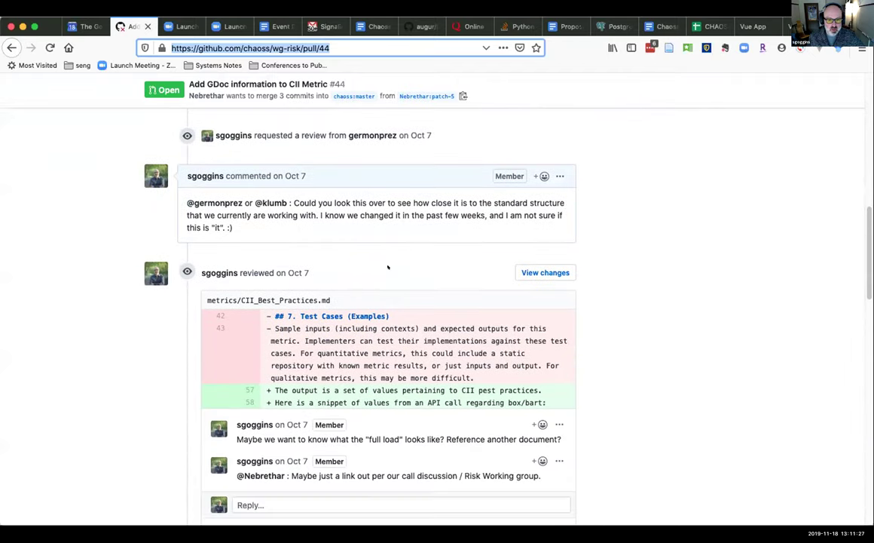
{"action": "scroll", "coordinate": [388, 266], "scroll_direction": "down", "scroll_amount": 2}
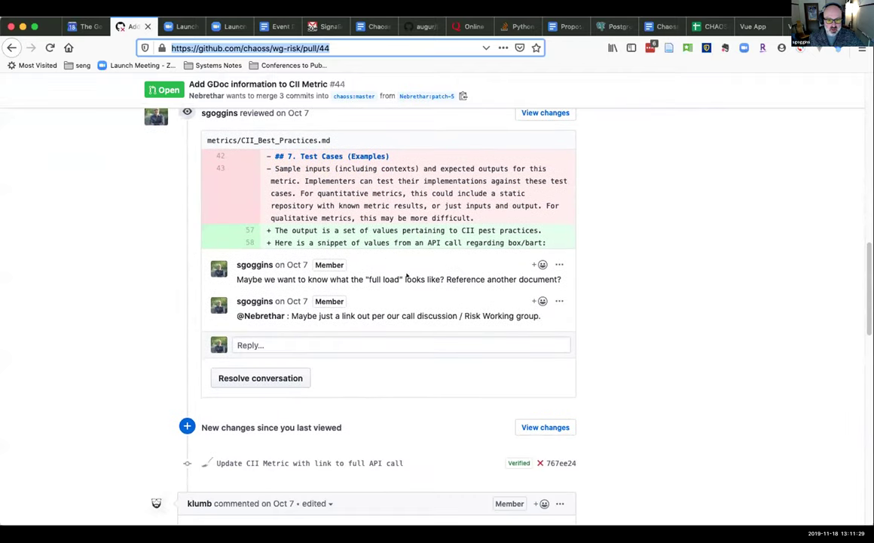
{"action": "scroll", "coordinate": [406, 276], "scroll_direction": "down", "scroll_amount": 3}
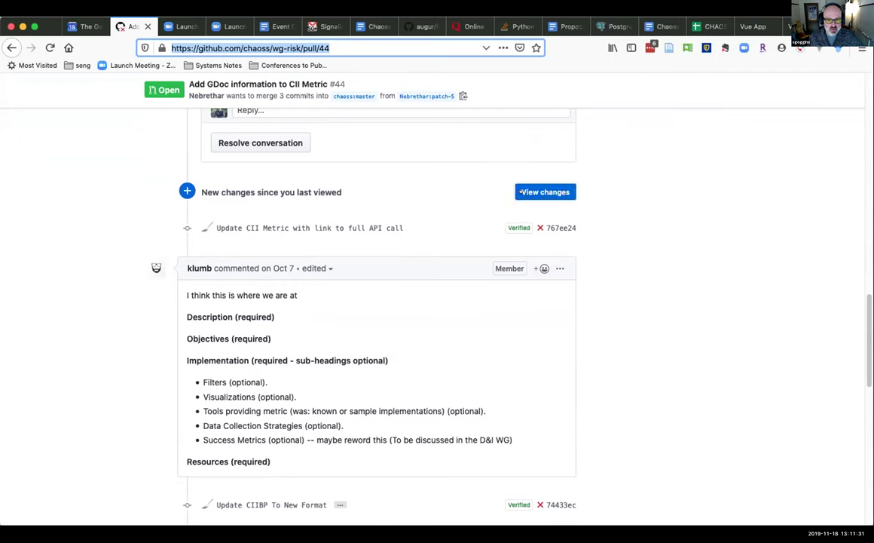
{"action": "left_click", "coordinate": [544, 192]}
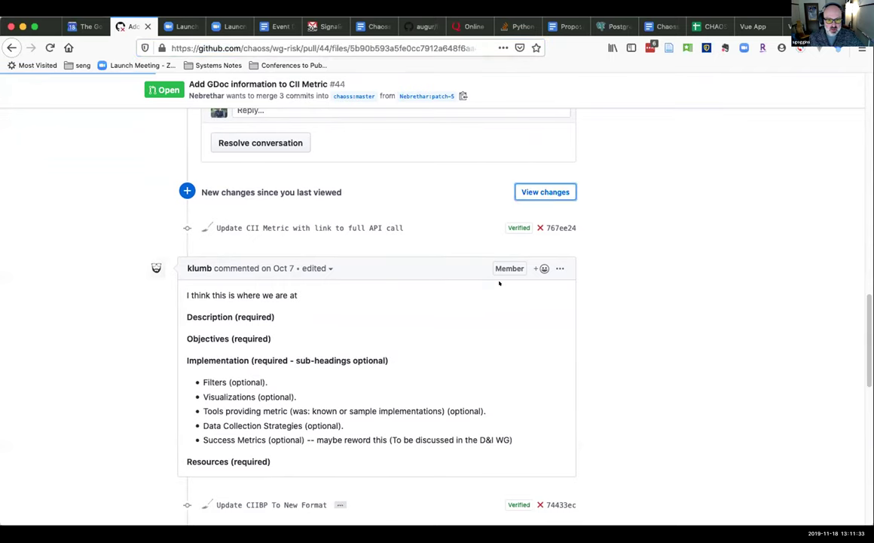
Read through the CII_Best_Practices.md diff, then switch it to the rendered rich diff
{"action": "scroll", "coordinate": [493, 264], "scroll_direction": "down", "scroll_amount": 2}
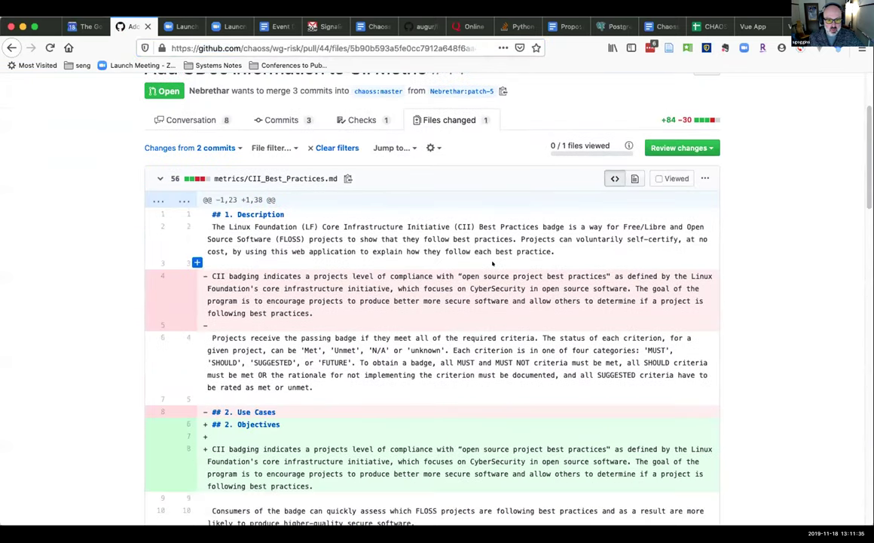
{"action": "scroll", "coordinate": [494, 260], "scroll_direction": "down", "scroll_amount": 2}
{"action": "scroll", "coordinate": [494, 256], "scroll_direction": "down", "scroll_amount": 4}
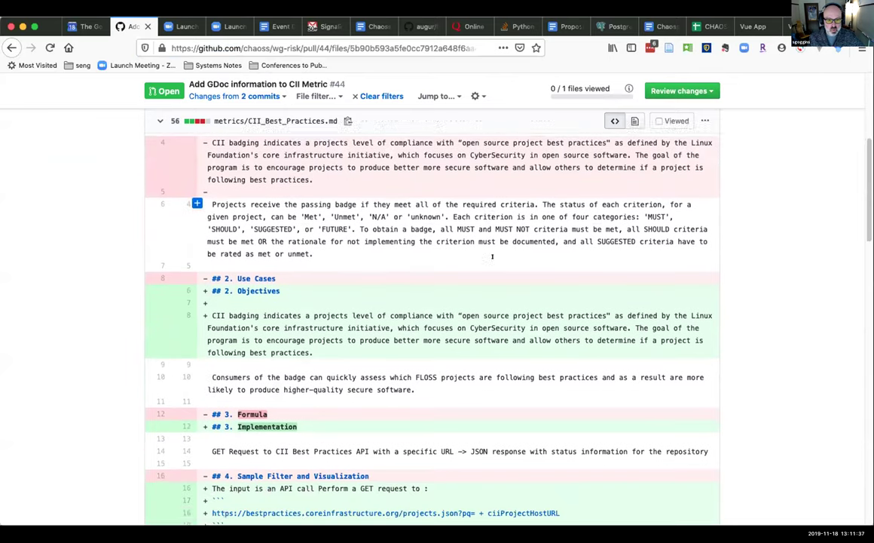
{"action": "scroll", "coordinate": [493, 260], "scroll_direction": "down", "scroll_amount": 5}
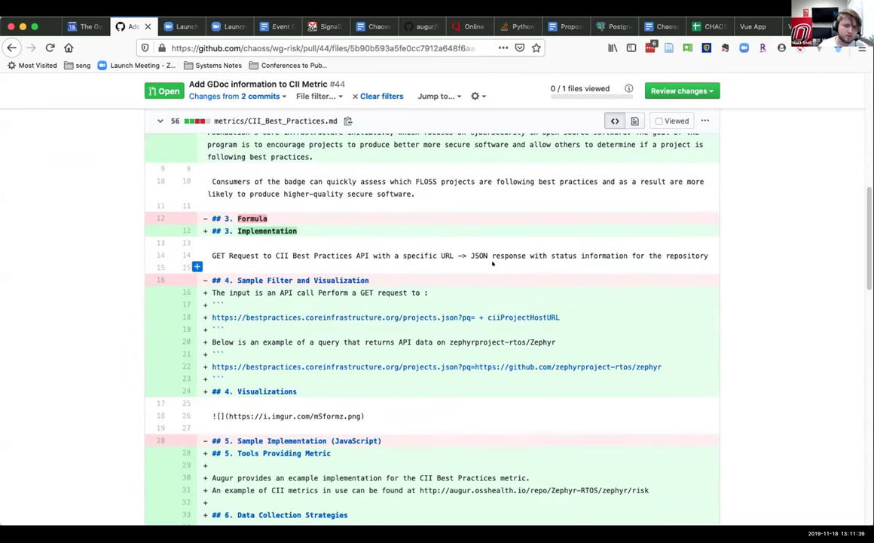
{"action": "scroll", "coordinate": [492, 260], "scroll_direction": "down", "scroll_amount": 5}
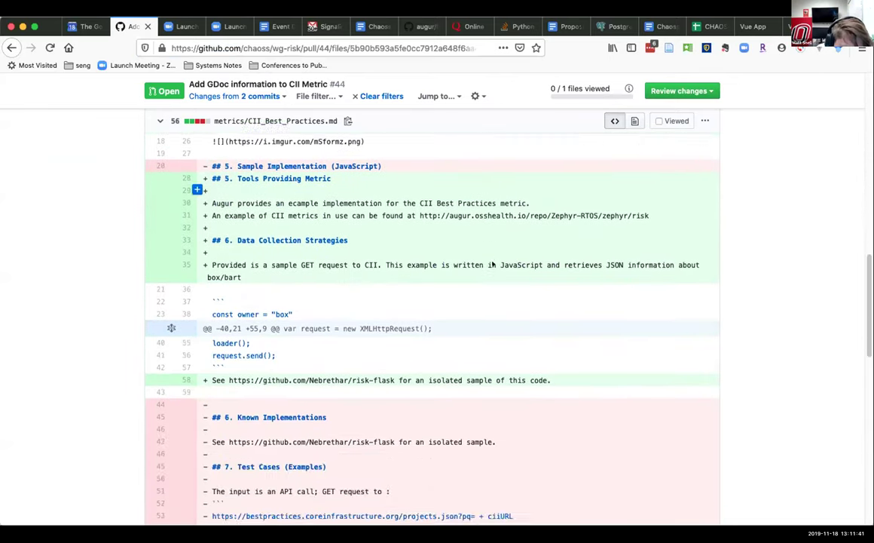
{"action": "scroll", "coordinate": [493, 263], "scroll_direction": "down", "scroll_amount": 3}
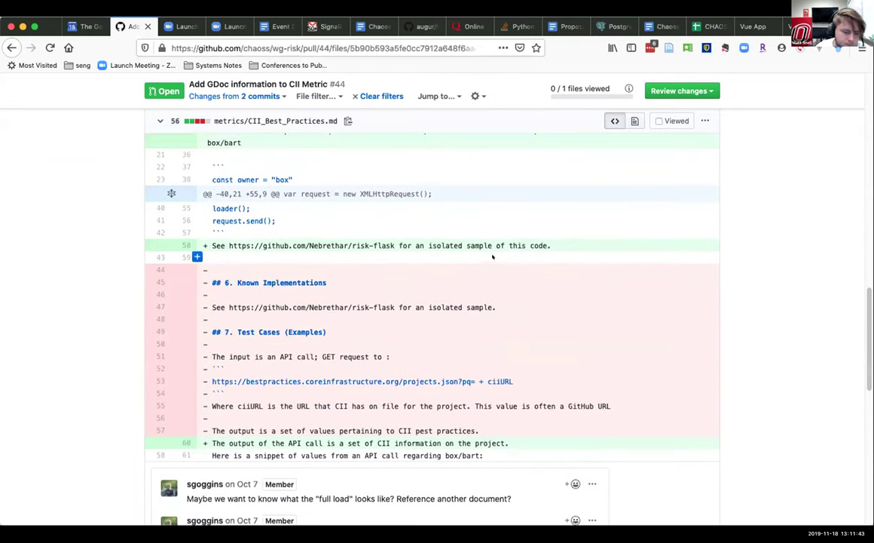
{"action": "scroll", "coordinate": [493, 260], "scroll_direction": "up", "scroll_amount": 13}
{"action": "scroll", "coordinate": [493, 257], "scroll_direction": "up", "scroll_amount": 6}
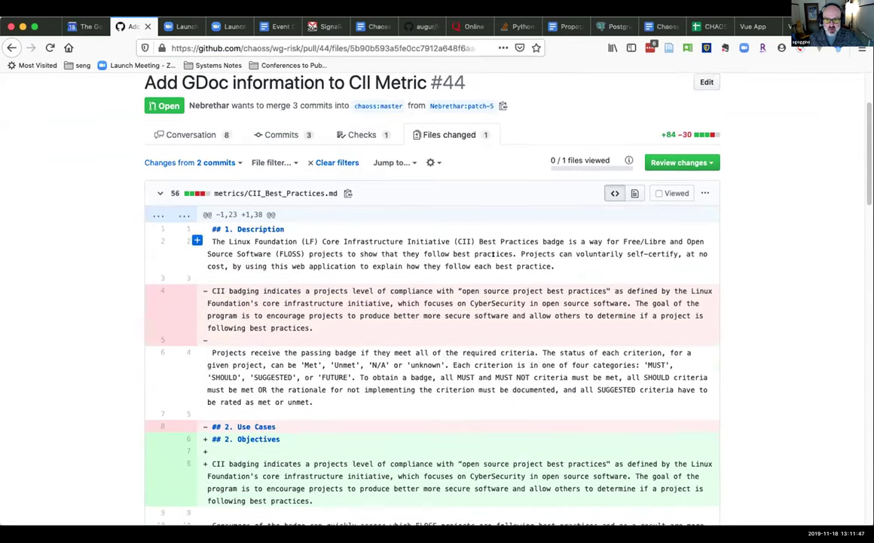
{"action": "scroll", "coordinate": [493, 257], "scroll_direction": "down", "scroll_amount": 1}
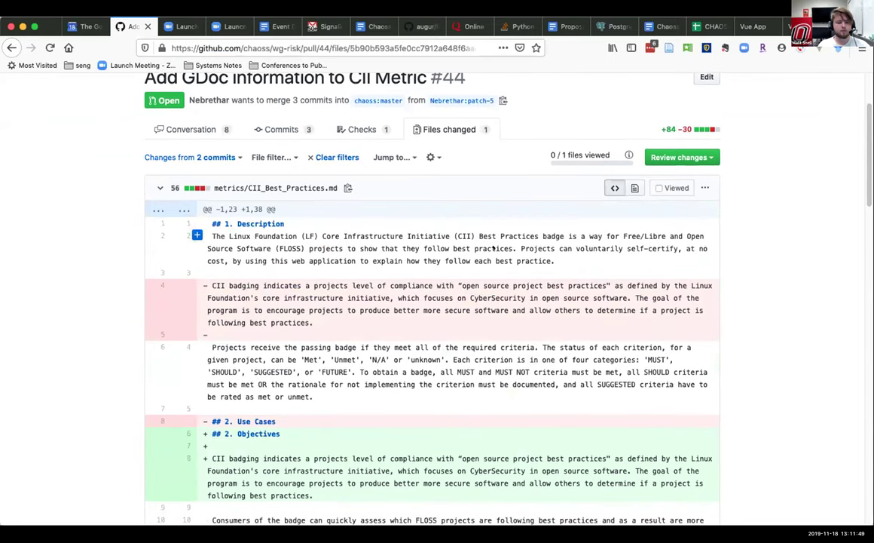
{"action": "scroll", "coordinate": [493, 248], "scroll_direction": "down", "scroll_amount": 6}
{"action": "scroll", "coordinate": [493, 248], "scroll_direction": "down", "scroll_amount": 4}
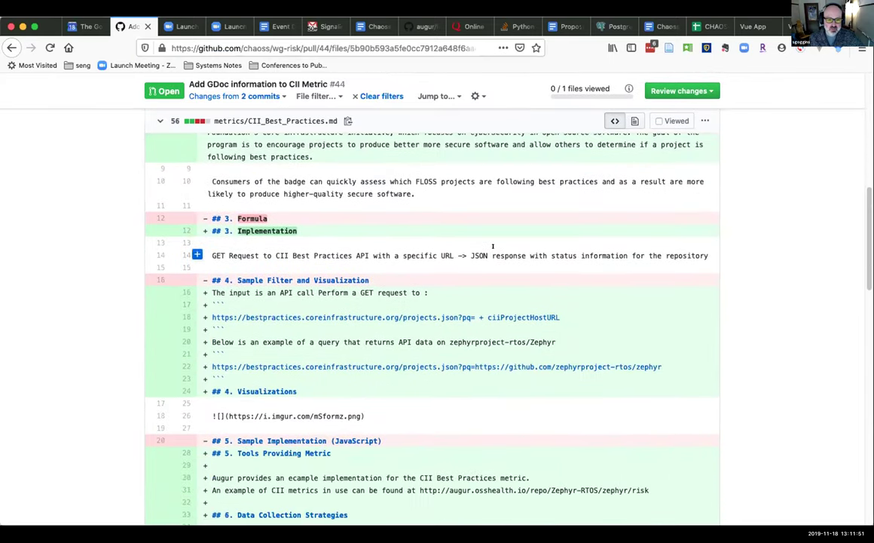
{"action": "scroll", "coordinate": [493, 247], "scroll_direction": "down", "scroll_amount": 1}
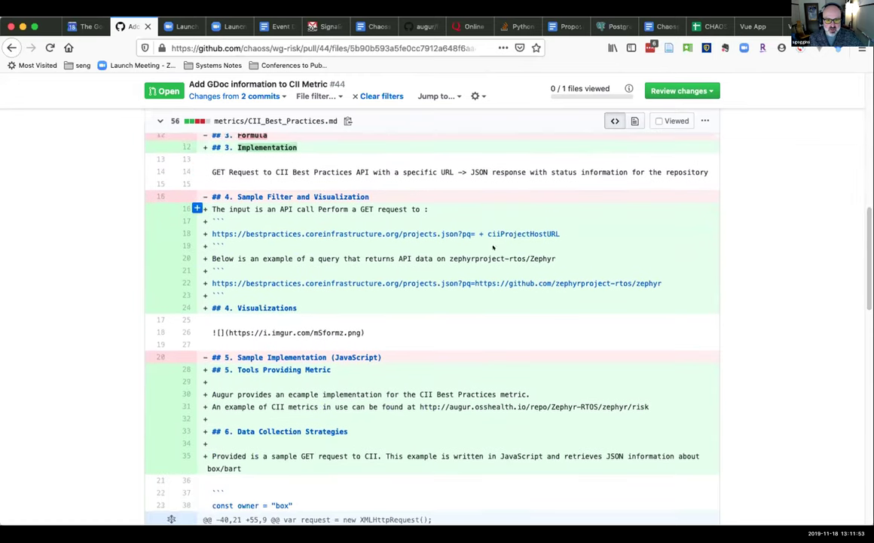
{"action": "scroll", "coordinate": [493, 247], "scroll_direction": "down", "scroll_amount": 1}
{"action": "scroll", "coordinate": [493, 246], "scroll_direction": "down", "scroll_amount": 1}
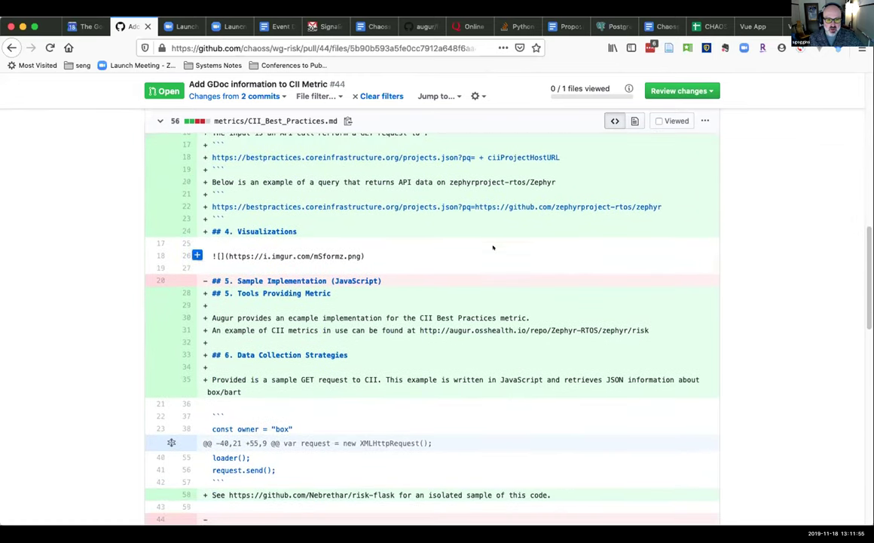
{"action": "scroll", "coordinate": [493, 247], "scroll_direction": "down", "scroll_amount": 2}
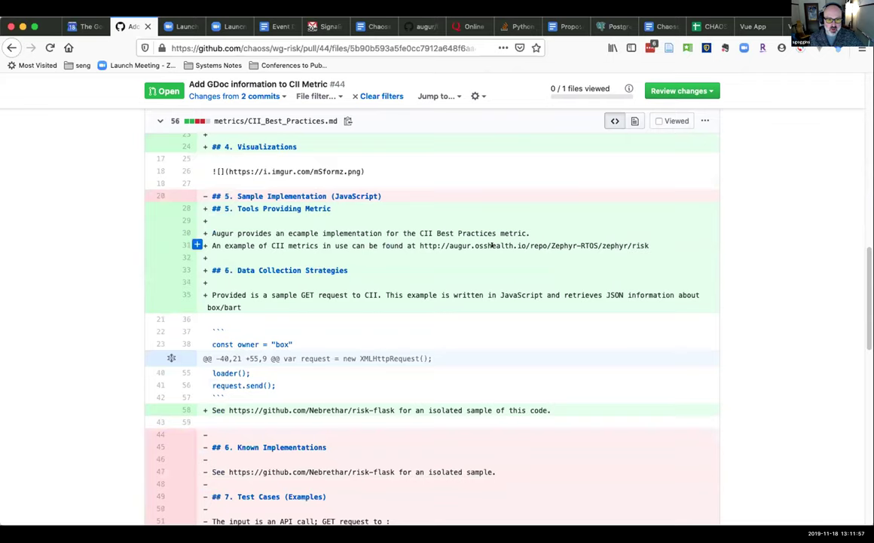
{"action": "scroll", "coordinate": [492, 245], "scroll_direction": "down", "scroll_amount": 5}
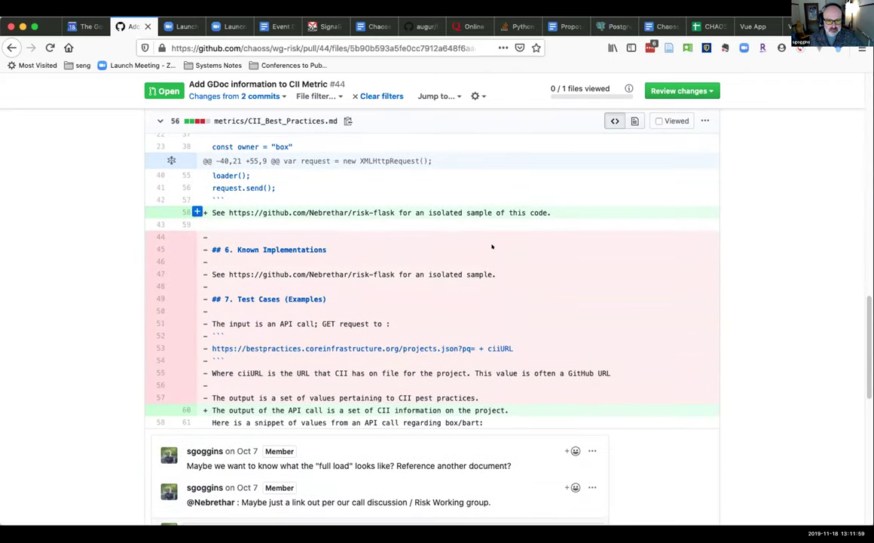
{"action": "scroll", "coordinate": [493, 247], "scroll_direction": "down", "scroll_amount": 3}
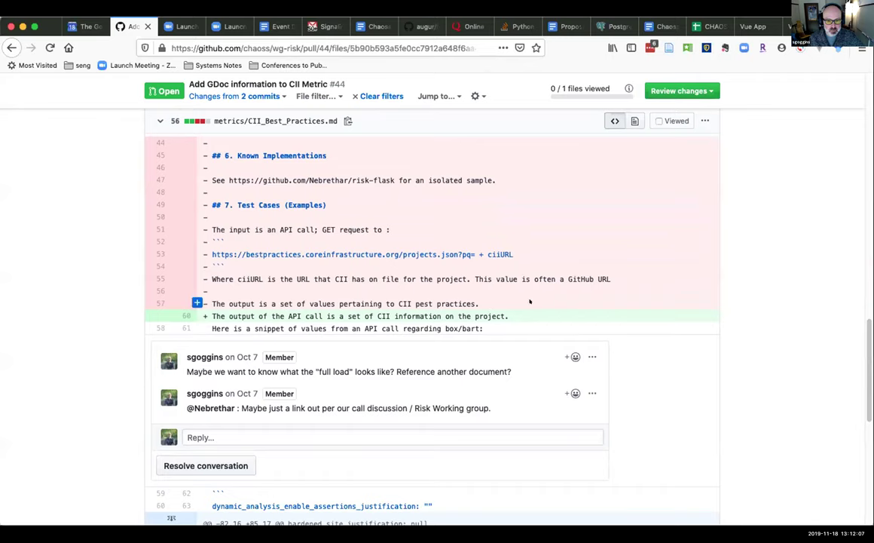
{"action": "scroll", "coordinate": [521, 246], "scroll_direction": "up", "scroll_amount": 2}
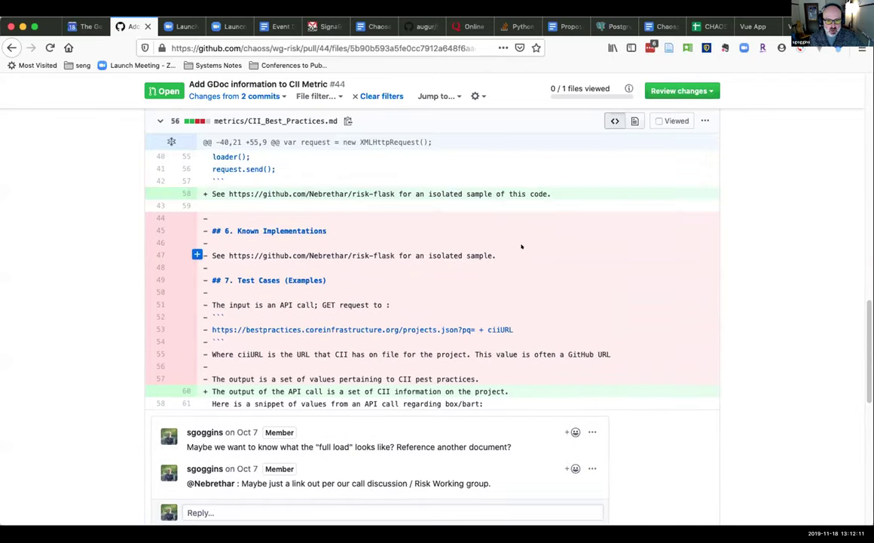
{"action": "scroll", "coordinate": [521, 246], "scroll_direction": "up", "scroll_amount": 1}
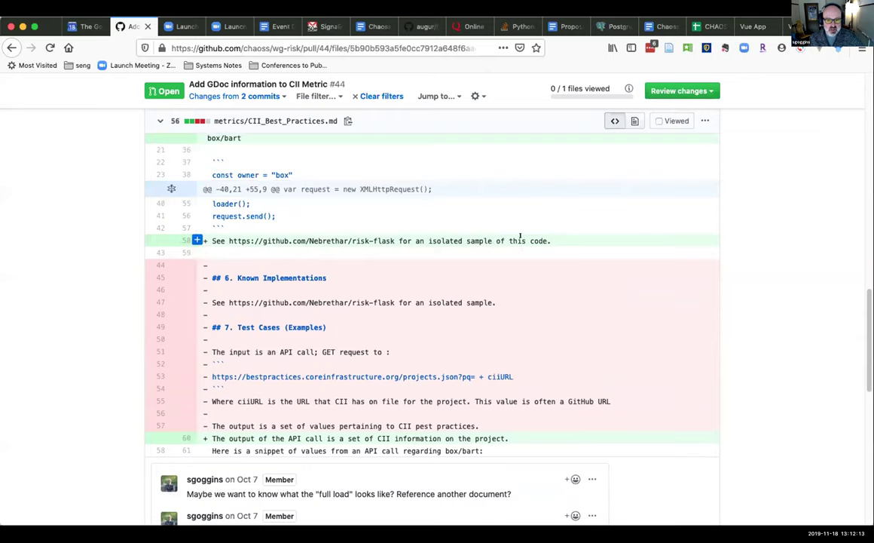
{"action": "scroll", "coordinate": [520, 237], "scroll_direction": "up", "scroll_amount": 4}
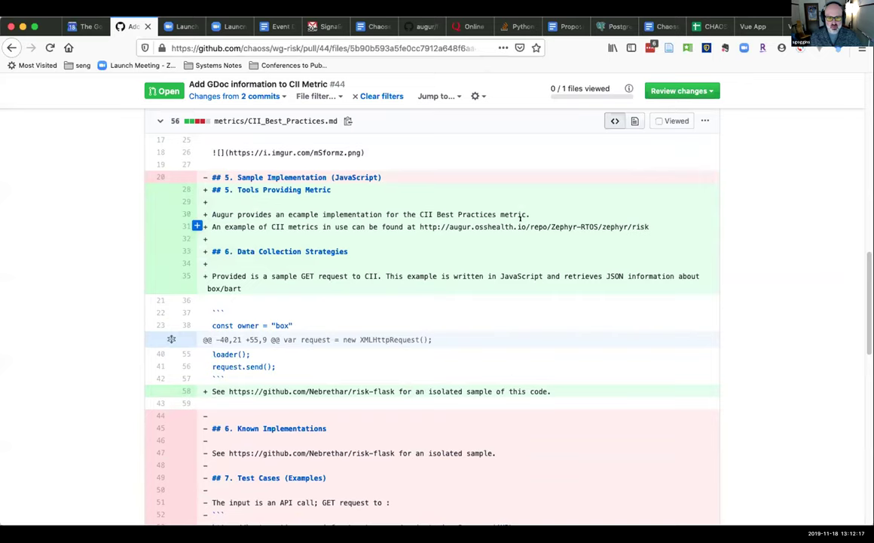
{"action": "scroll", "coordinate": [520, 219], "scroll_direction": "up", "scroll_amount": 7}
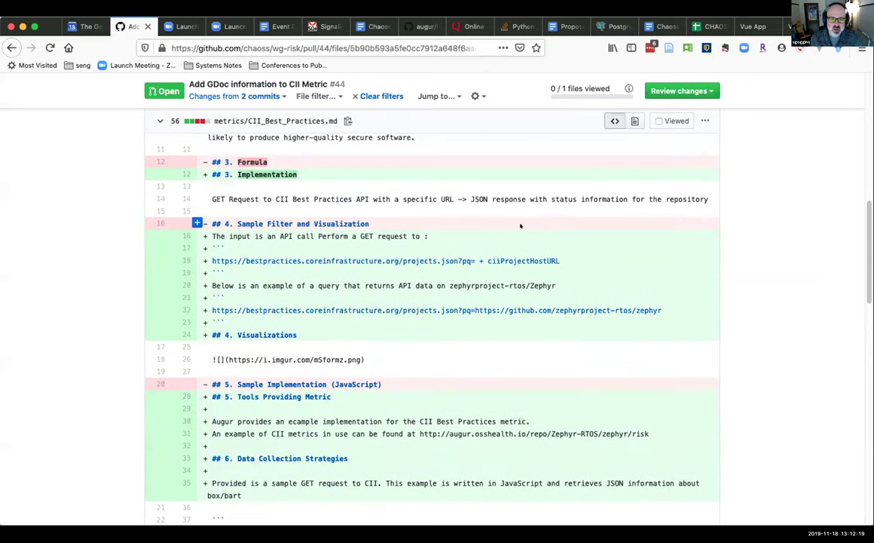
{"action": "scroll", "coordinate": [520, 225], "scroll_direction": "down", "scroll_amount": 2}
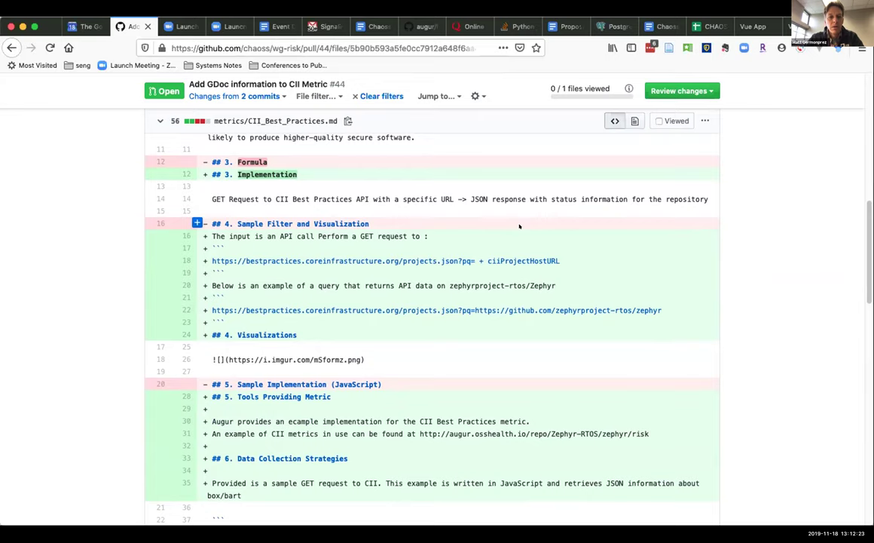
{"action": "left_click", "coordinate": [624, 121]}
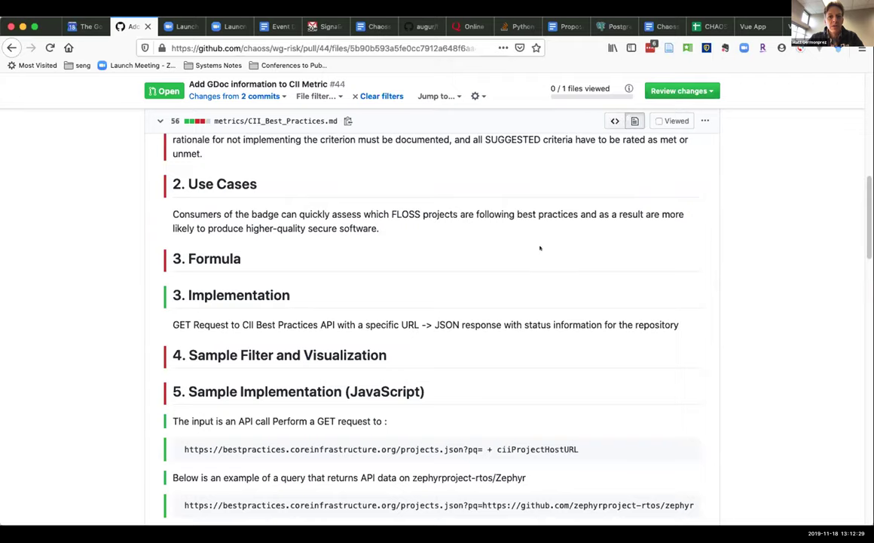
Switch the CII_Best_Practices.md view back to the source diff and scroll up to the PR title
{"action": "left_click", "coordinate": [615, 121]}
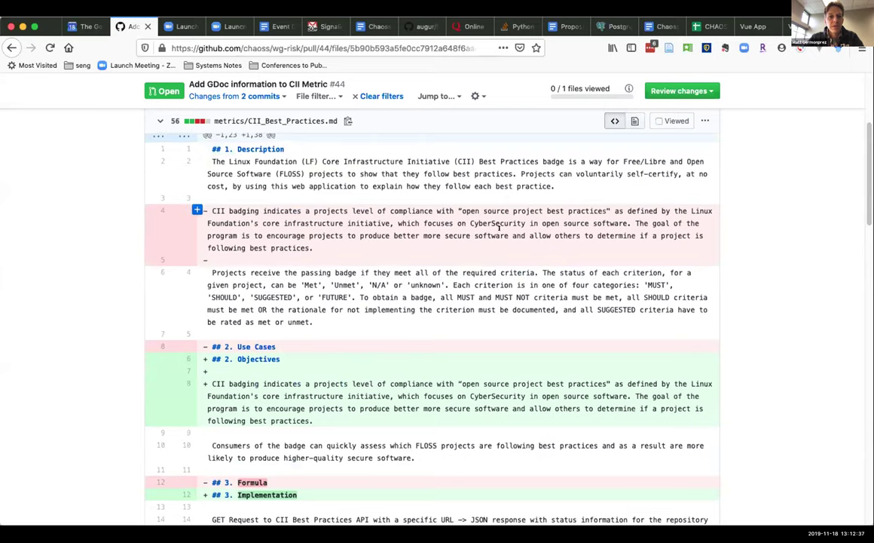
{"action": "scroll", "coordinate": [388, 228], "scroll_direction": "up", "scroll_amount": 2}
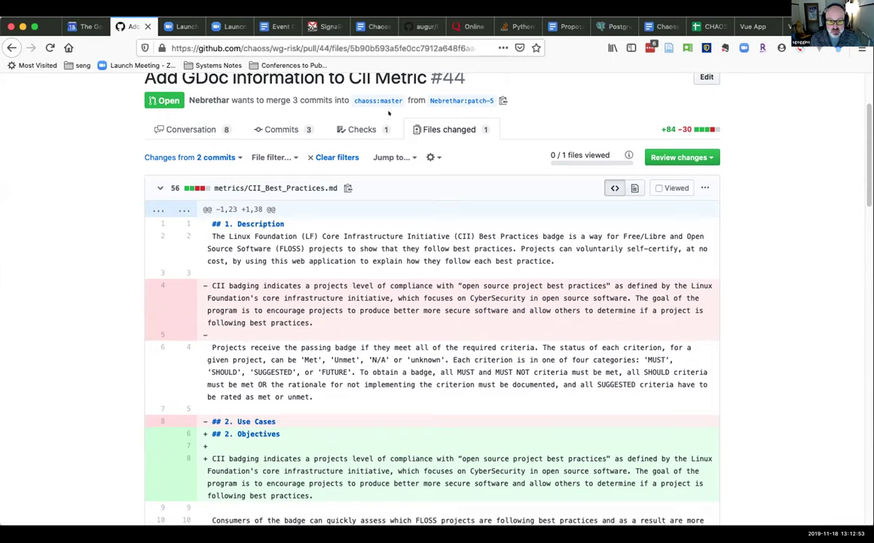
{"action": "scroll", "coordinate": [389, 113], "scroll_direction": "up", "scroll_amount": 2}
Scroll through PR #44's Conversation comments and follow the CII_Best_Practices Google Docs link
{"action": "left_click", "coordinate": [213, 184]}
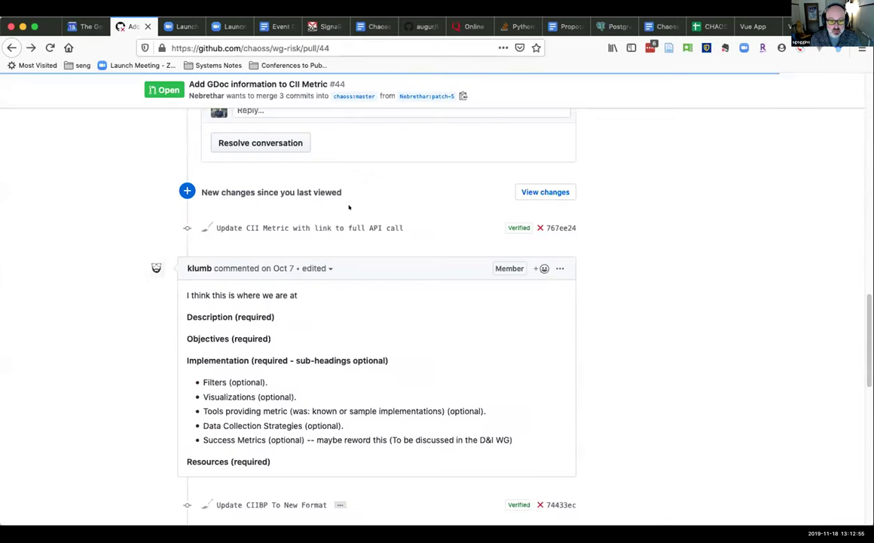
{"action": "scroll", "coordinate": [387, 218], "scroll_direction": "up", "scroll_amount": 2}
{"action": "scroll", "coordinate": [387, 218], "scroll_direction": "up", "scroll_amount": 4}
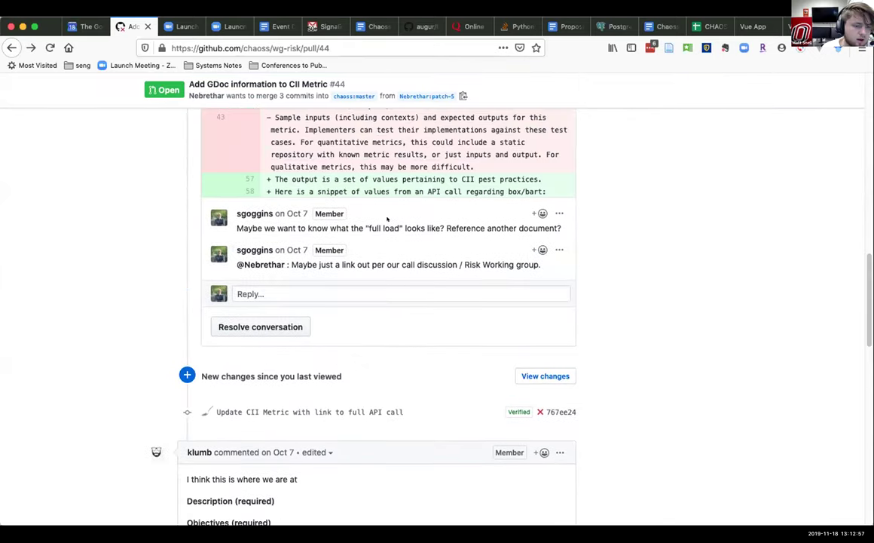
{"action": "scroll", "coordinate": [388, 219], "scroll_direction": "down", "scroll_amount": 6}
{"action": "scroll", "coordinate": [387, 219], "scroll_direction": "down", "scroll_amount": 10}
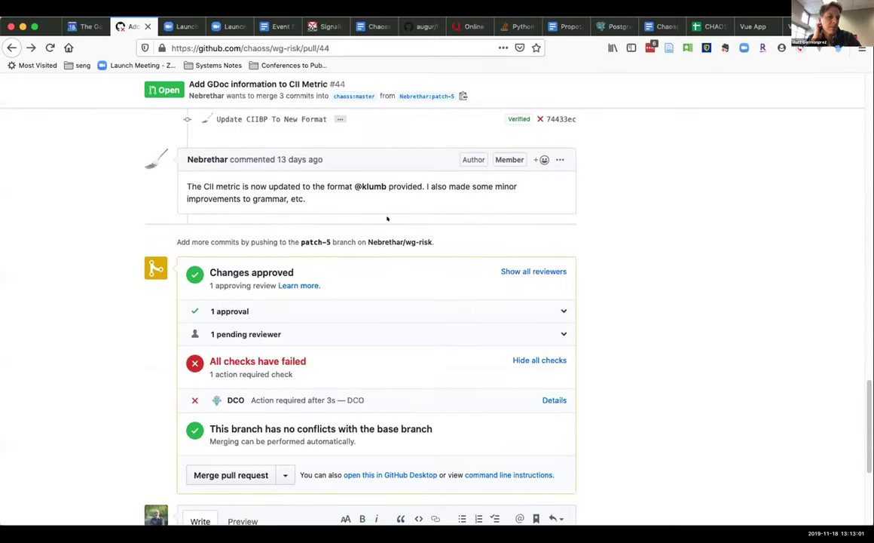
{"action": "scroll", "coordinate": [388, 219], "scroll_direction": "up", "scroll_amount": 14}
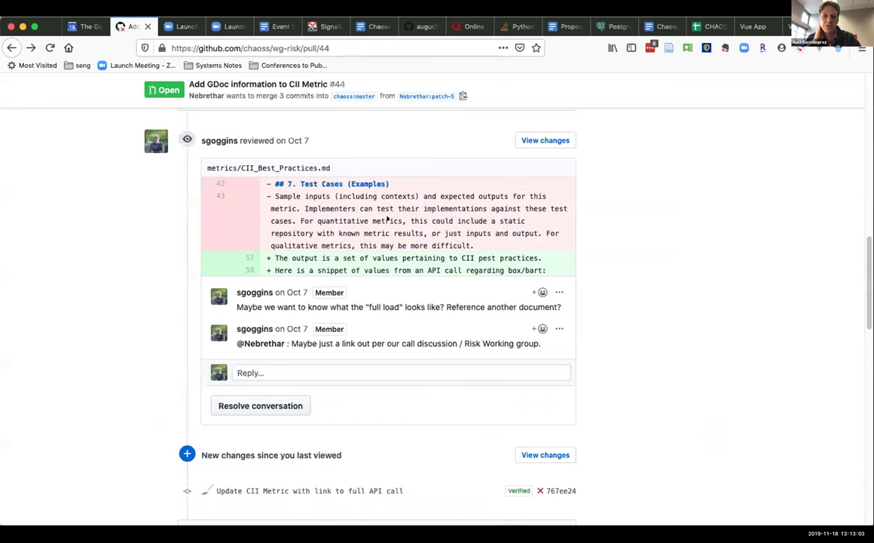
{"action": "scroll", "coordinate": [387, 218], "scroll_direction": "up", "scroll_amount": 3}
{"action": "left_click", "coordinate": [405, 262]}
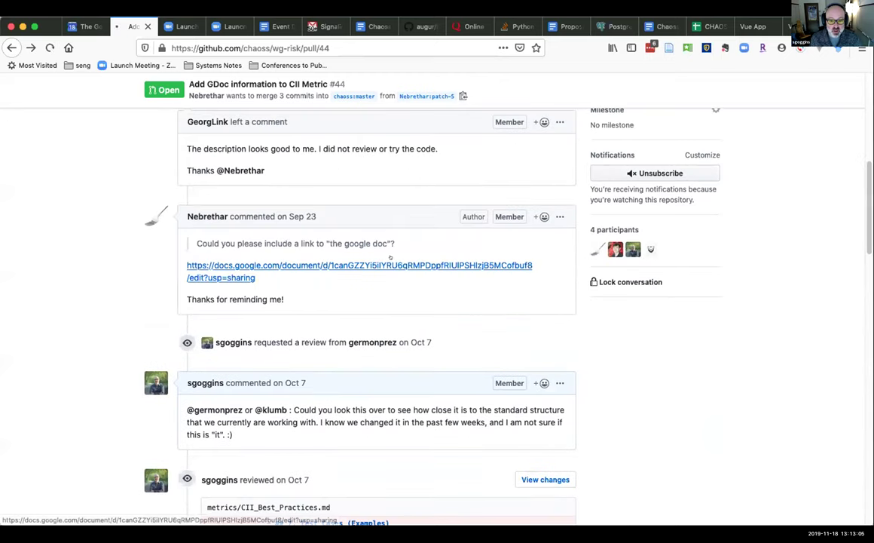
Copy the CII_Best_Practices Google Doc's web address from the address bar
{"action": "right_click", "coordinate": [400, 47]}
{"action": "left_click", "coordinate": [414, 84]}
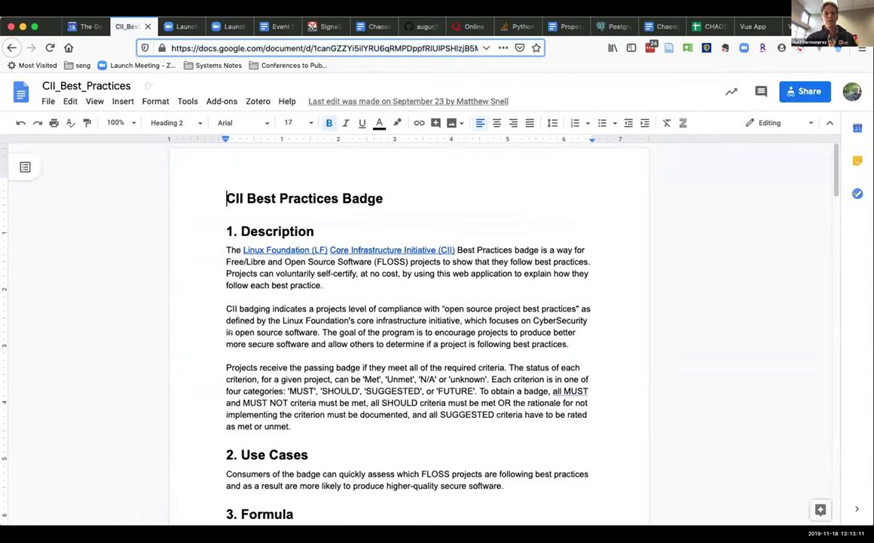
{"action": "key", "text": "super+Tab"}
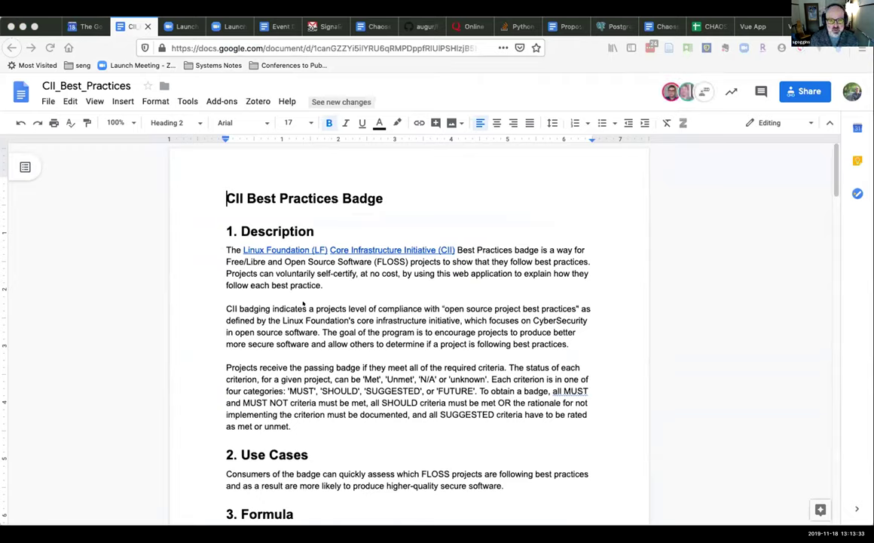
Look over the doc with Use Cases unnumbered, then go to the augur facade_worker source tab
{"action": "scroll", "coordinate": [293, 294], "scroll_direction": "down", "scroll_amount": 1}
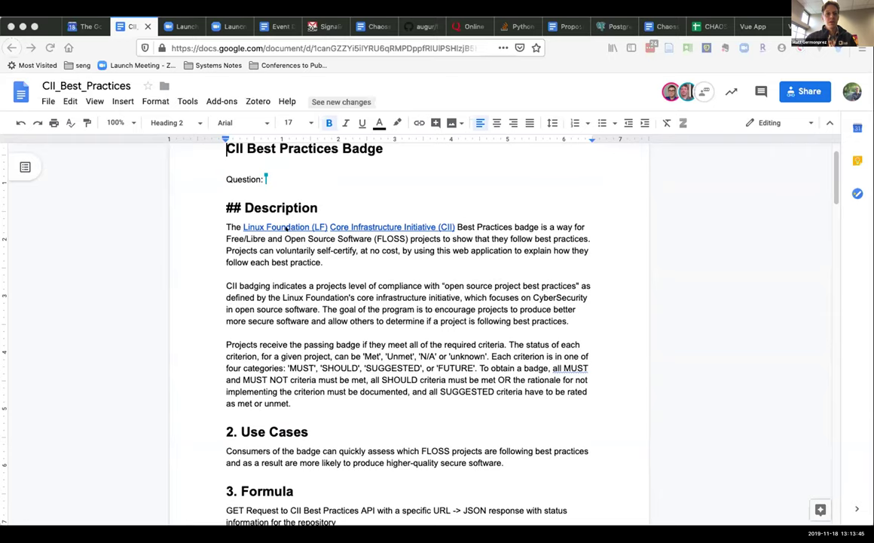
{"action": "scroll", "coordinate": [285, 227], "scroll_direction": "up", "scroll_amount": 1}
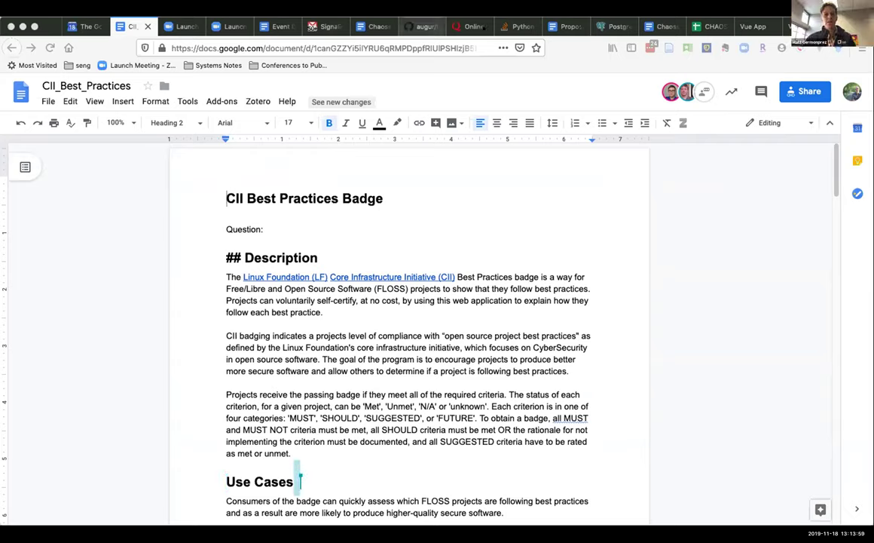
{"action": "left_click", "coordinate": [413, 26]}
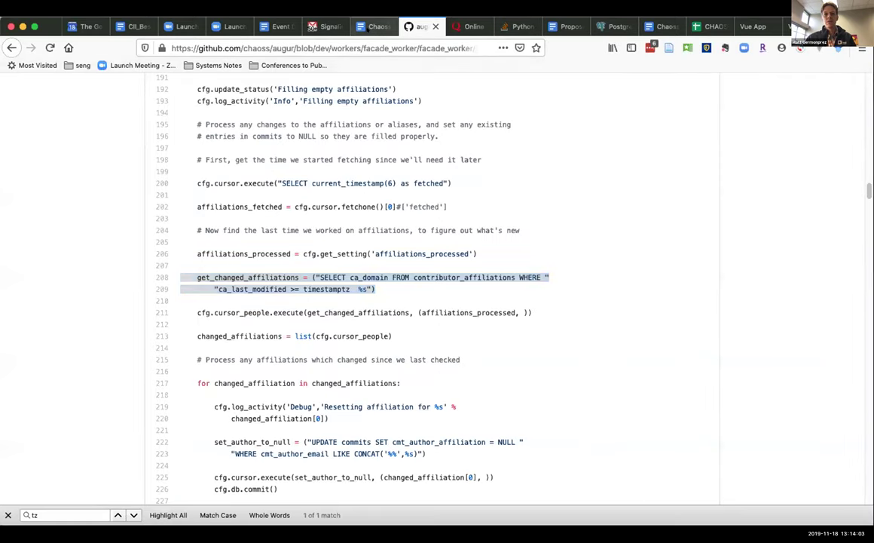
Glance at the Minutes and Proposal SCALE 18x docs, then go back to pull request #44
{"action": "left_click", "coordinate": [377, 26]}
{"action": "left_click", "coordinate": [658, 27]}
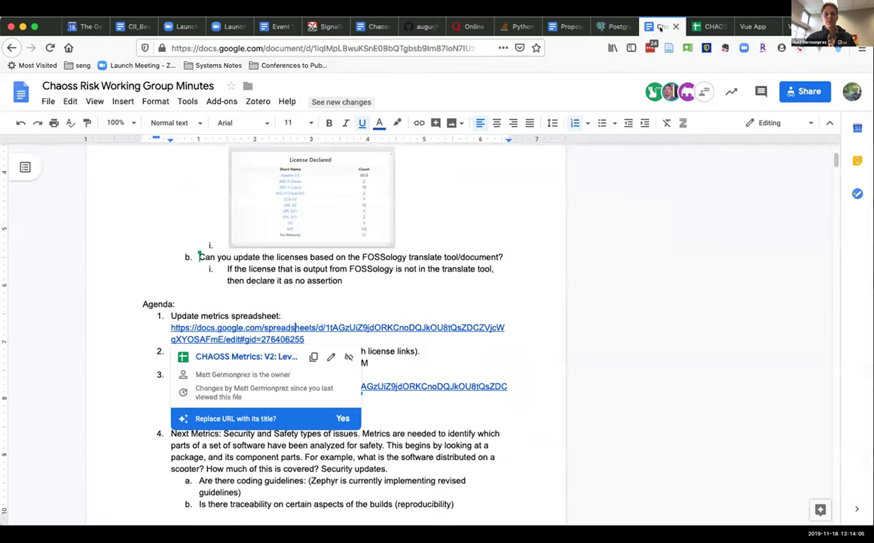
{"action": "left_click", "coordinate": [570, 26]}
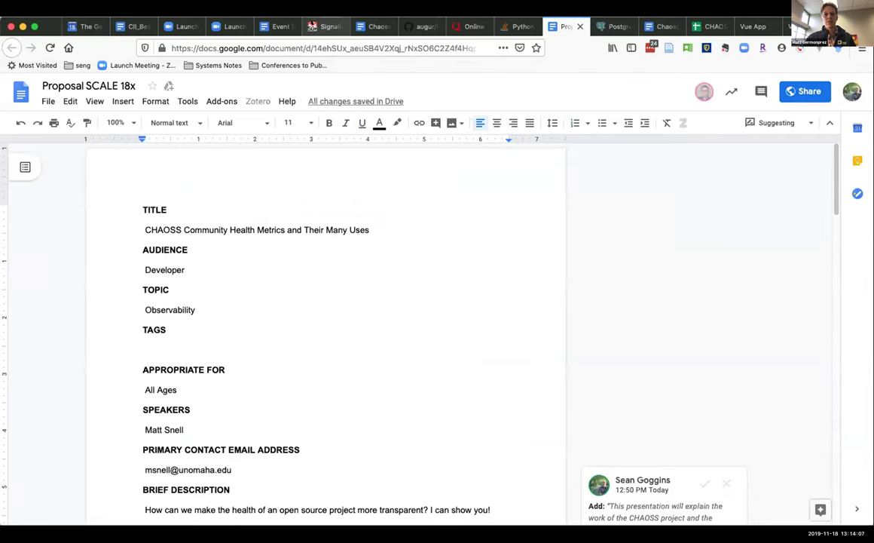
{"action": "left_click", "coordinate": [129, 26]}
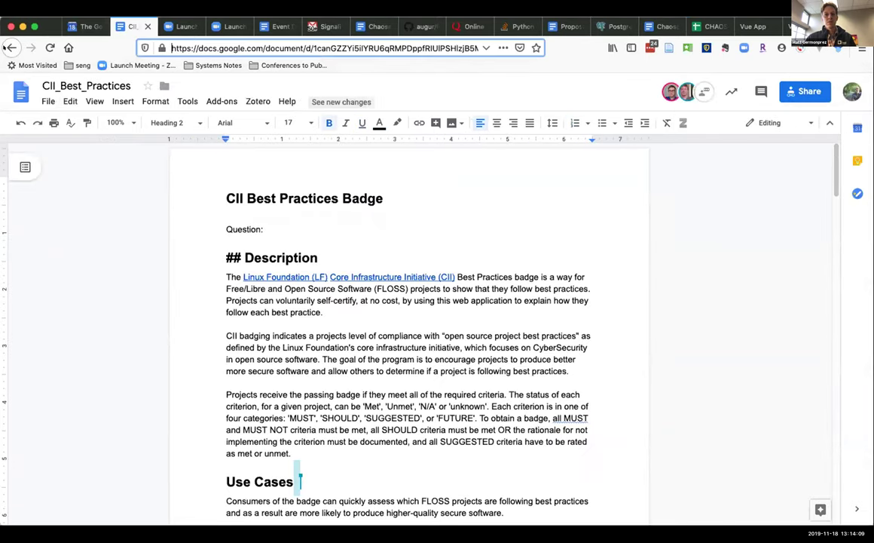
{"action": "left_click", "coordinate": [12, 47]}
Open the PR's CII_Best_Practices Google Doc link in a new tab and return to the PR
{"action": "right_click", "coordinate": [279, 258]}
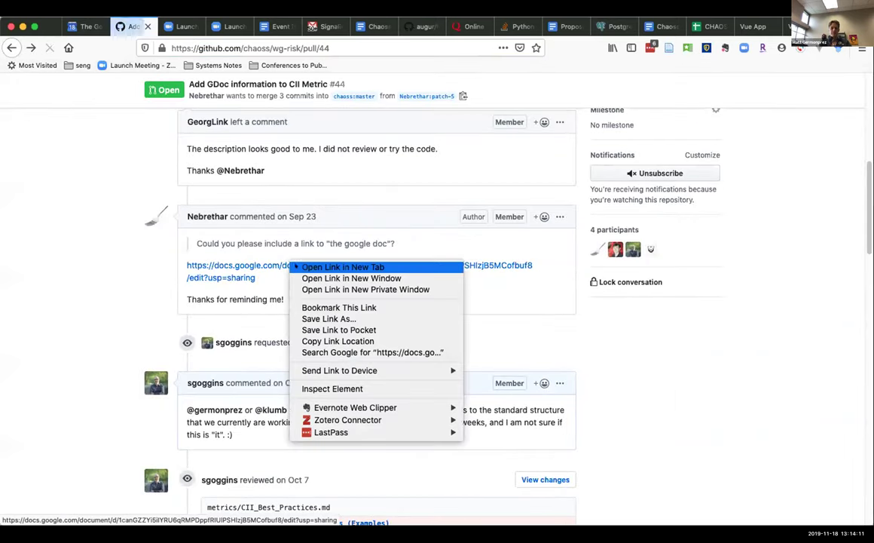
{"action": "left_click", "coordinate": [316, 266]}
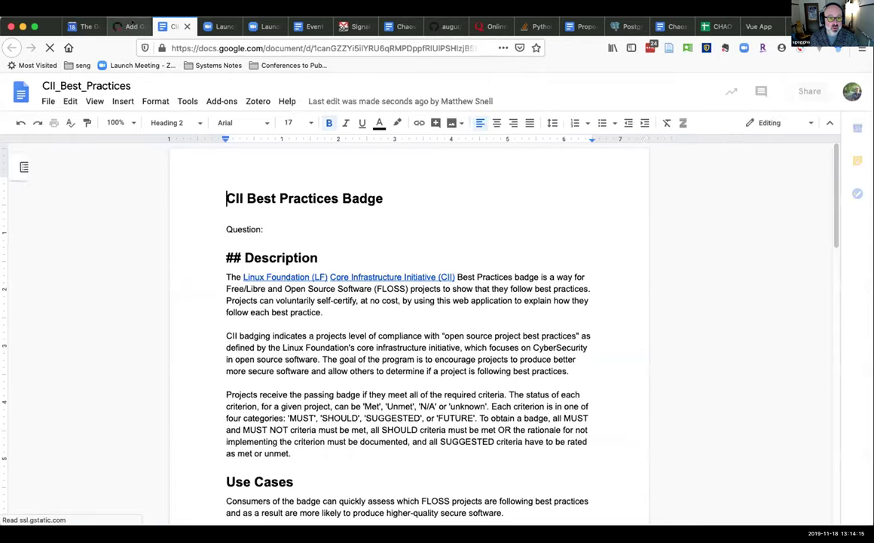
{"action": "key", "text": "ctrl+shift+Tab"}
{"action": "scroll", "coordinate": [295, 188], "scroll_direction": "up", "scroll_amount": 2}
{"action": "scroll", "coordinate": [295, 188], "scroll_direction": "up", "scroll_amount": 7}
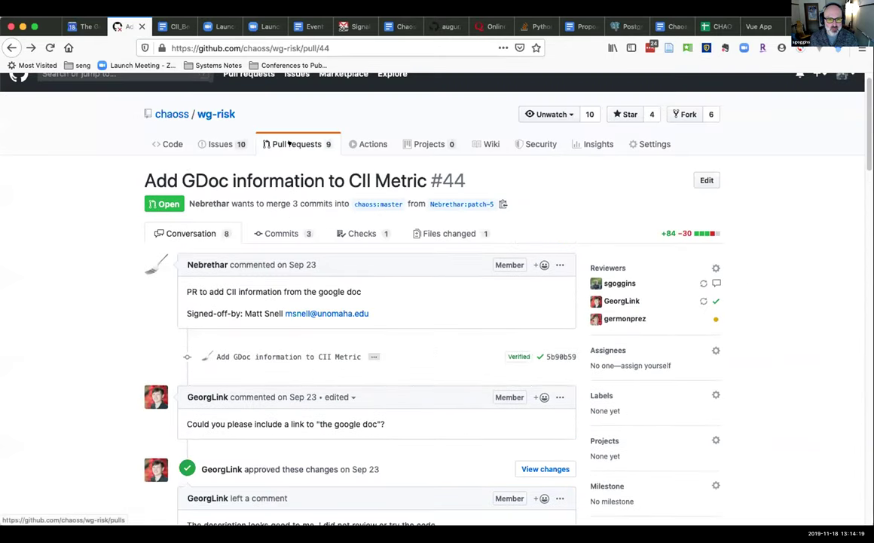
Open metrics/CII_Best_Practices.md on the patch-5 branch in the editor and select all its markdown
{"action": "left_click", "coordinate": [446, 203]}
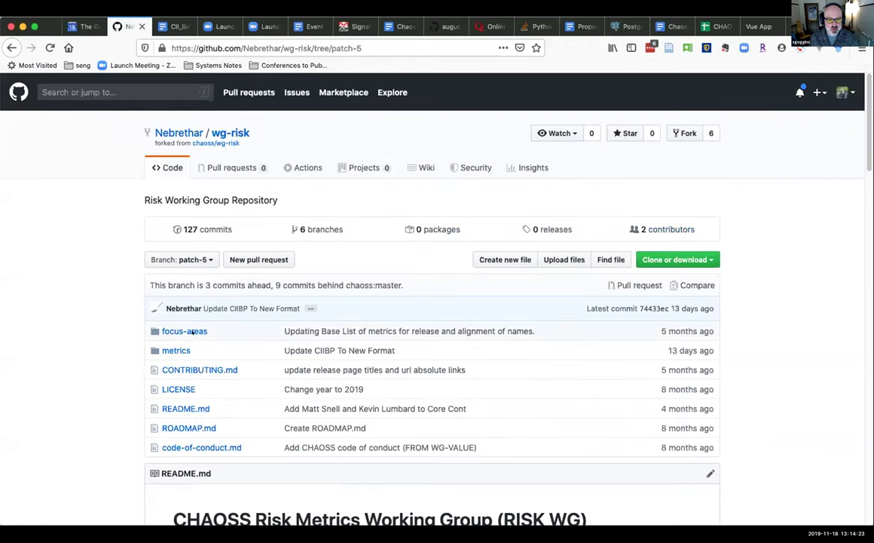
{"action": "left_click", "coordinate": [176, 350]}
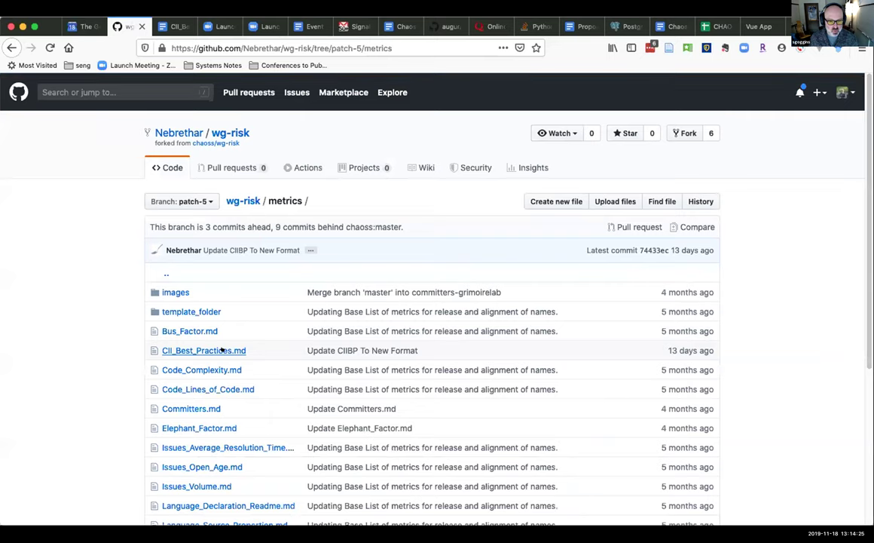
{"action": "left_click", "coordinate": [230, 351]}
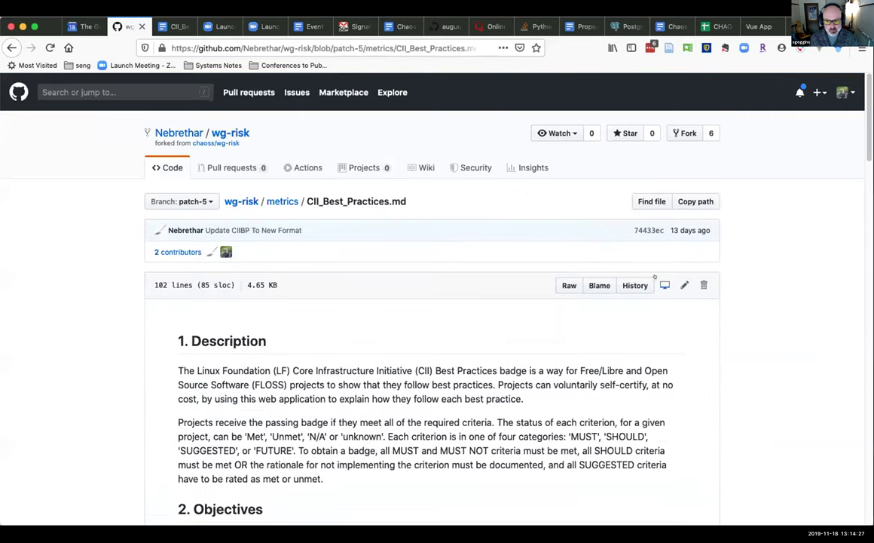
{"action": "left_click", "coordinate": [683, 285]}
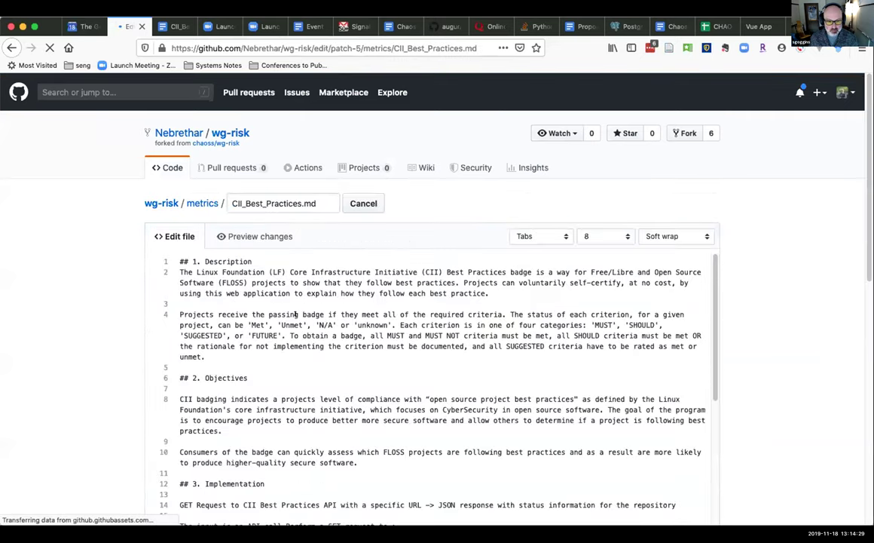
{"action": "key", "text": "super+a"}
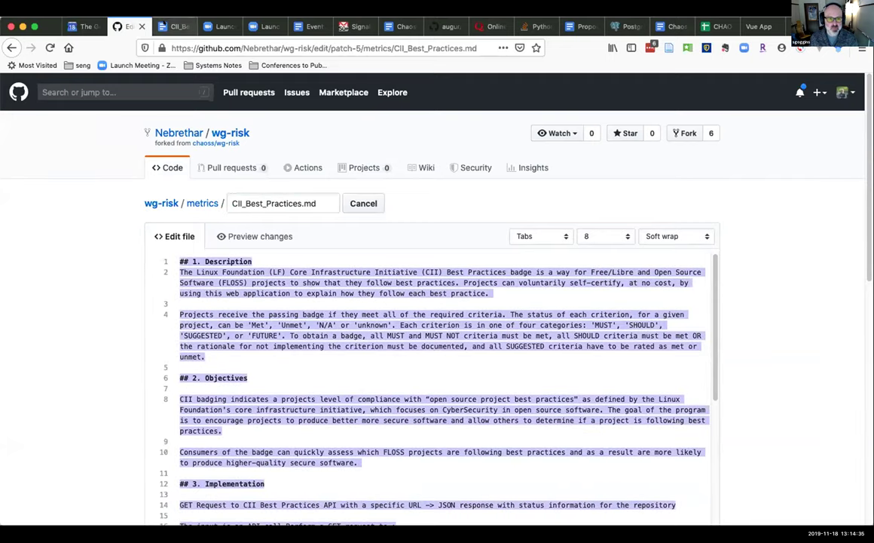
{"action": "left_click", "coordinate": [175, 28]}
Replace the entire CII_Best_Practices doc contents with the pasted markdown
{"action": "key", "text": "super+a"}
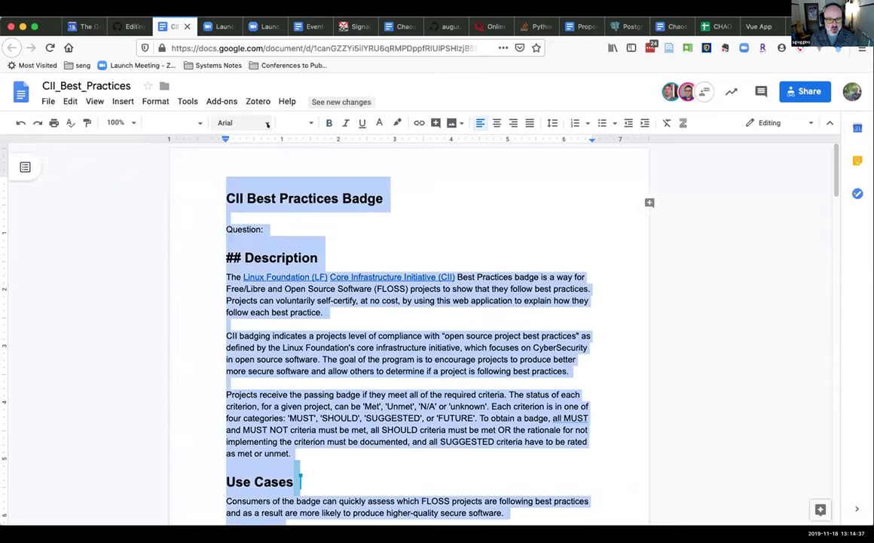
{"action": "key", "text": "super+v"}
{"action": "scroll", "coordinate": [342, 206], "scroll_direction": "up", "scroll_amount": 20}
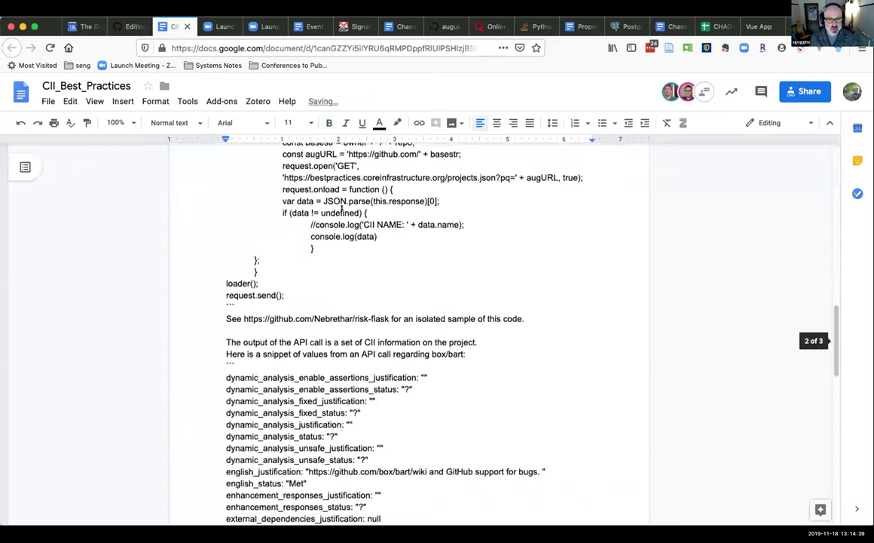
{"action": "scroll", "coordinate": [342, 208], "scroll_direction": "up", "scroll_amount": 1}
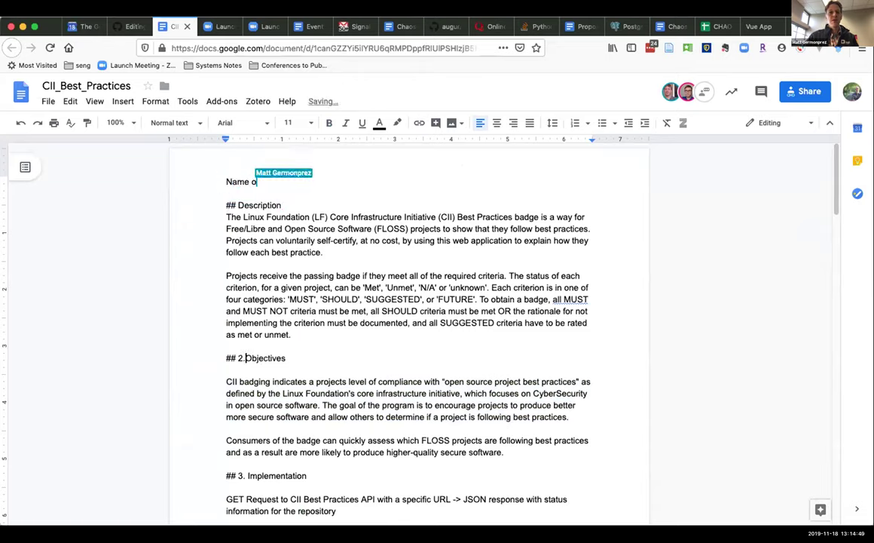
Remove '2.' and '3.' from the Objectives and Implementation headings and review the doc
{"action": "key", "text": "BackSpace"}
{"action": "key", "text": "BackSpace"}
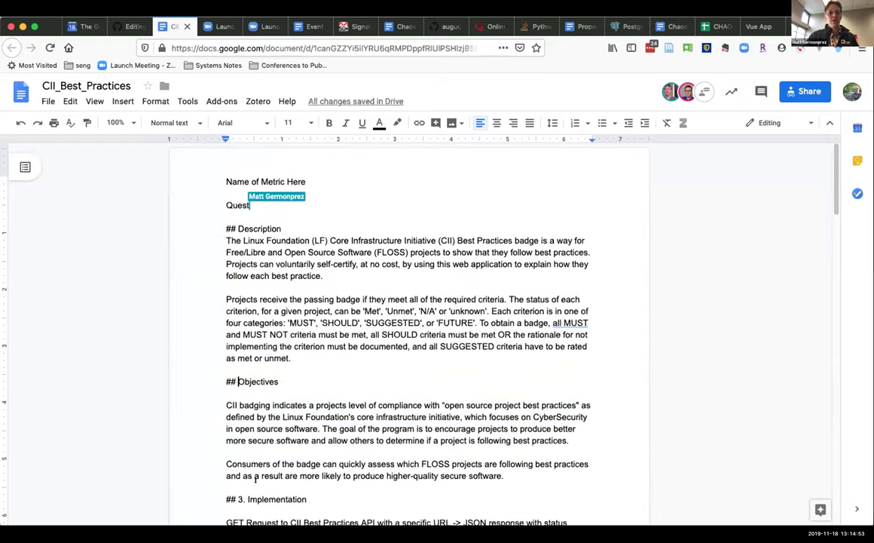
{"action": "left_click", "coordinate": [248, 499]}
{"action": "key", "text": "BackSpace"}
{"action": "key", "text": "BackSpace"}
{"action": "key", "text": "BackSpace"}
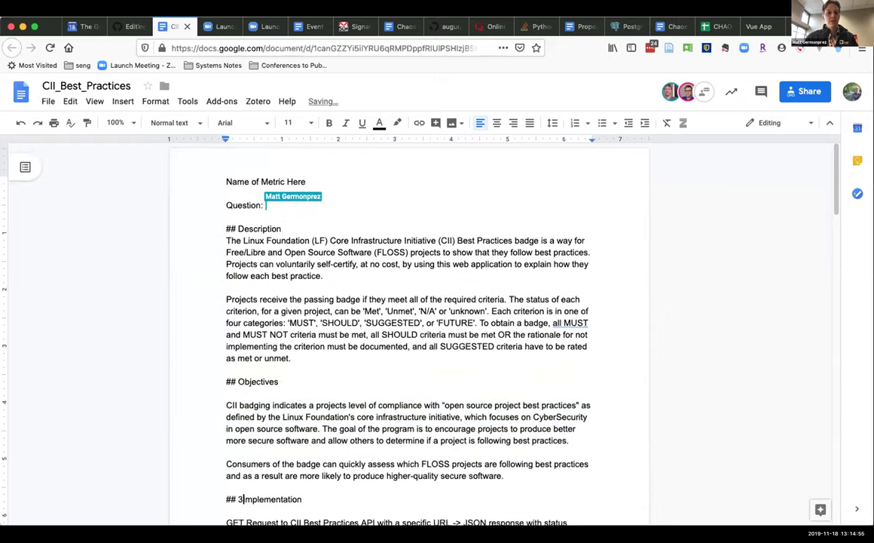
{"action": "scroll", "coordinate": [320, 328], "scroll_direction": "down", "scroll_amount": 5}
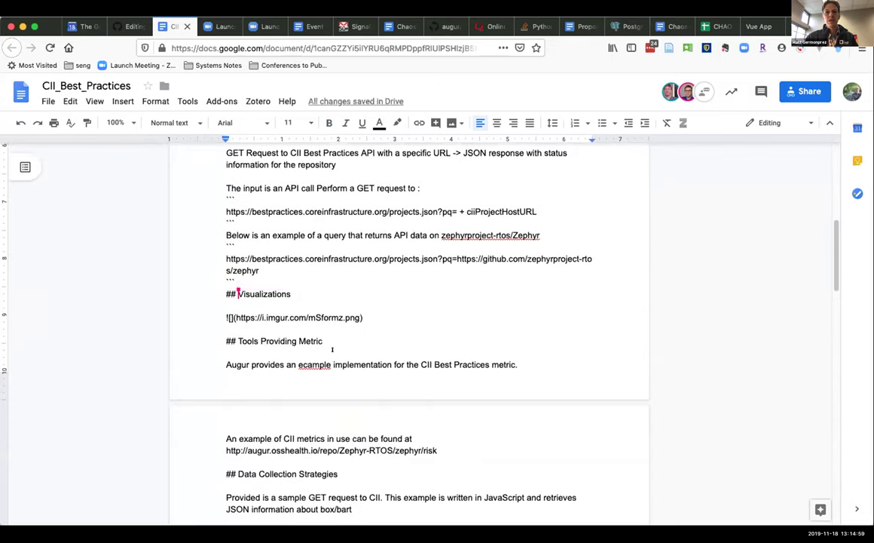
{"action": "scroll", "coordinate": [332, 349], "scroll_direction": "down", "scroll_amount": 5}
{"action": "scroll", "coordinate": [331, 350], "scroll_direction": "down", "scroll_amount": 4}
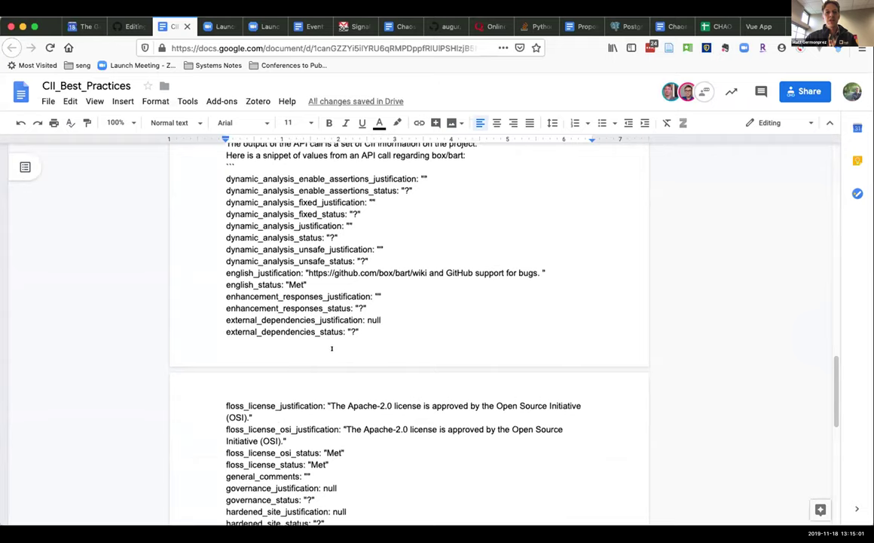
{"action": "scroll", "coordinate": [342, 302], "scroll_direction": "down", "scroll_amount": 5}
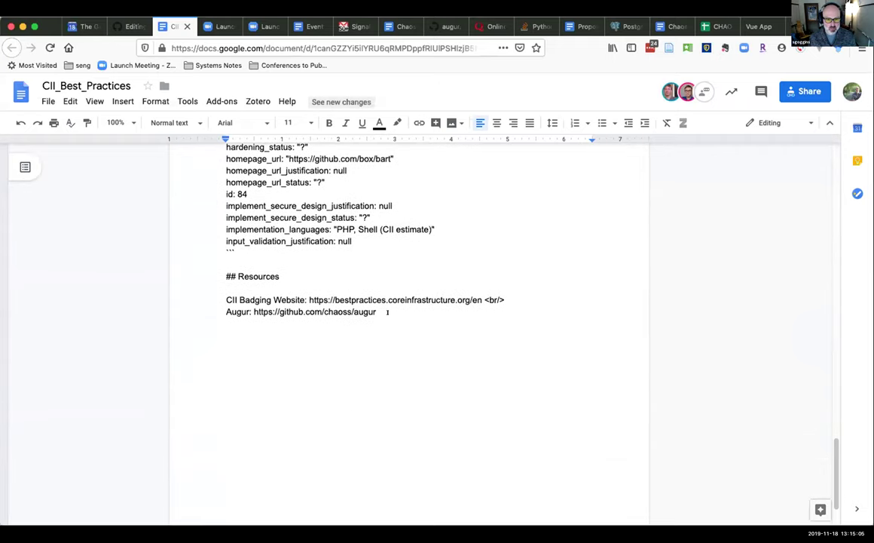
{"action": "scroll", "coordinate": [387, 311], "scroll_direction": "up", "scroll_amount": 10}
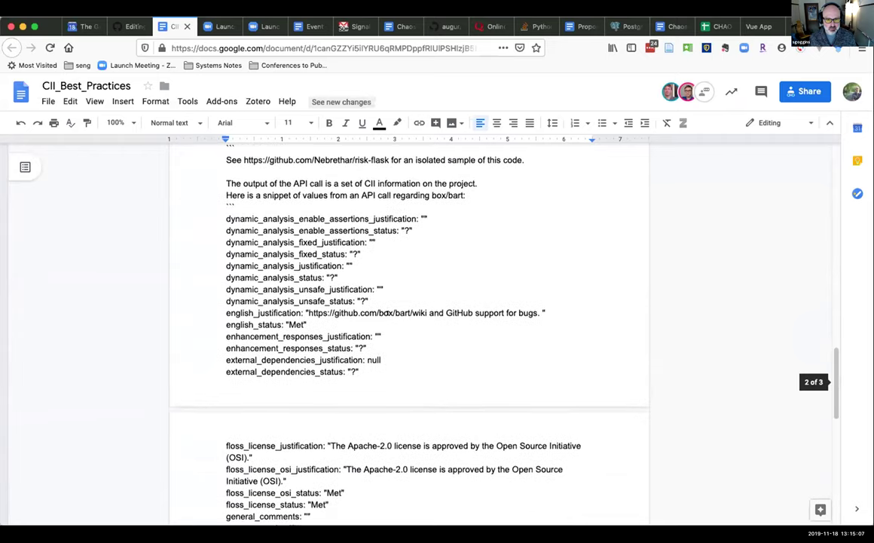
{"action": "scroll", "coordinate": [388, 312], "scroll_direction": "up", "scroll_amount": 15}
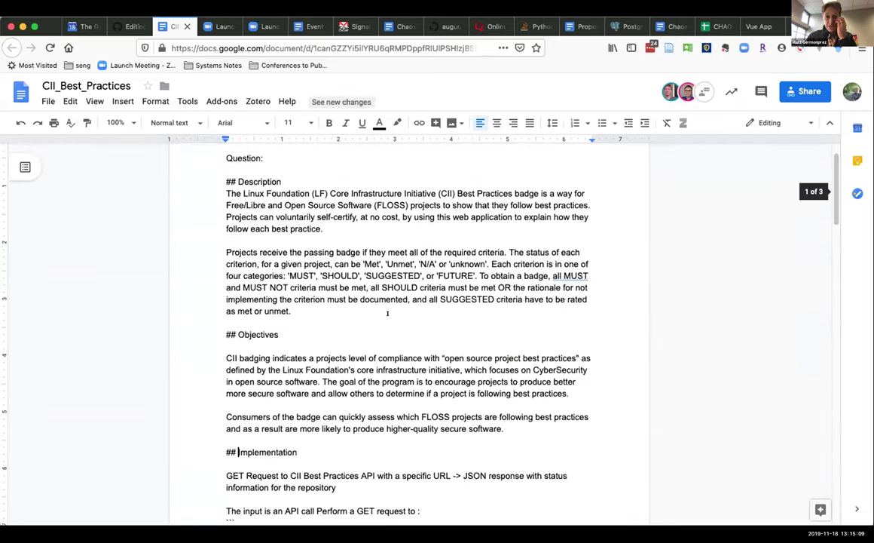